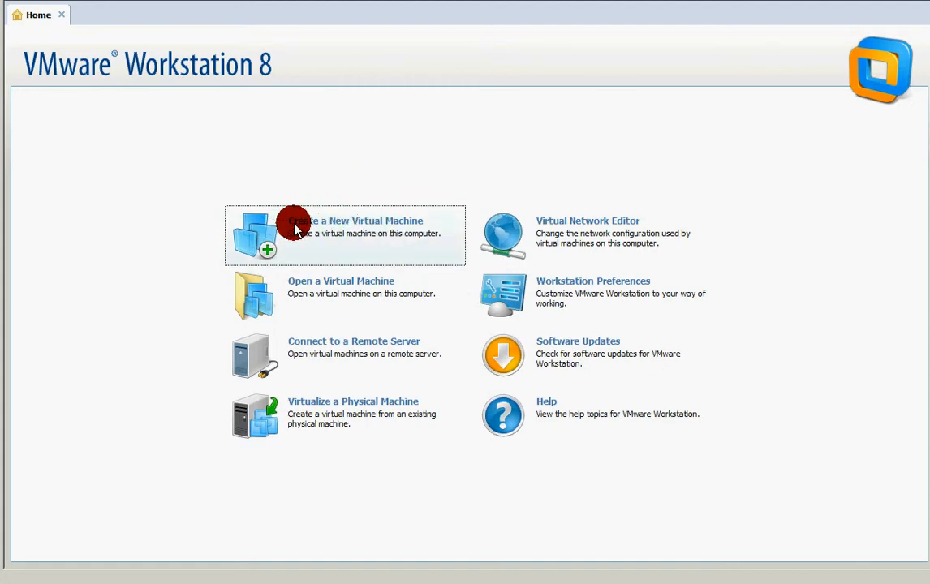
Start creating a new virtual machine with the Custom (advanced) configuration
left_click(349, 219)
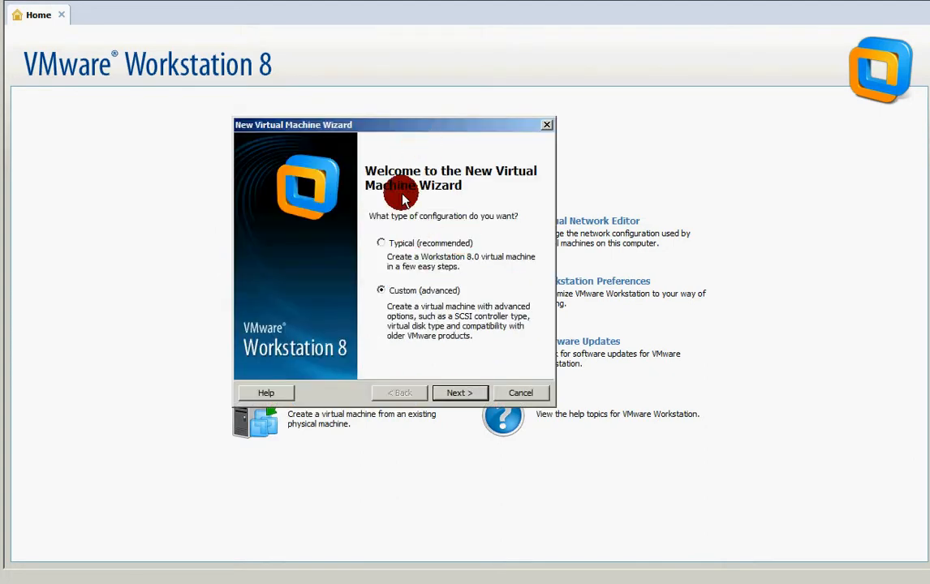
left_click(386, 242)
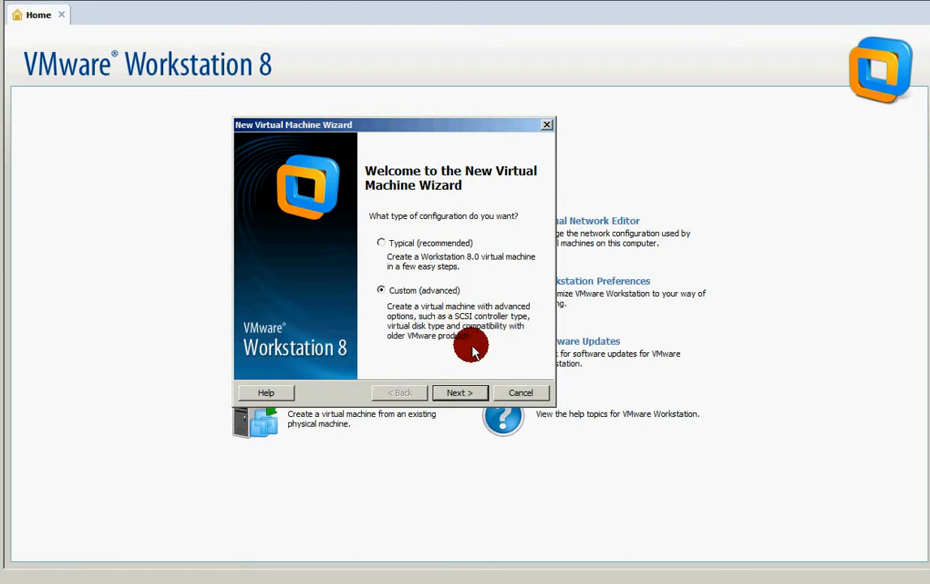
left_click(457, 395)
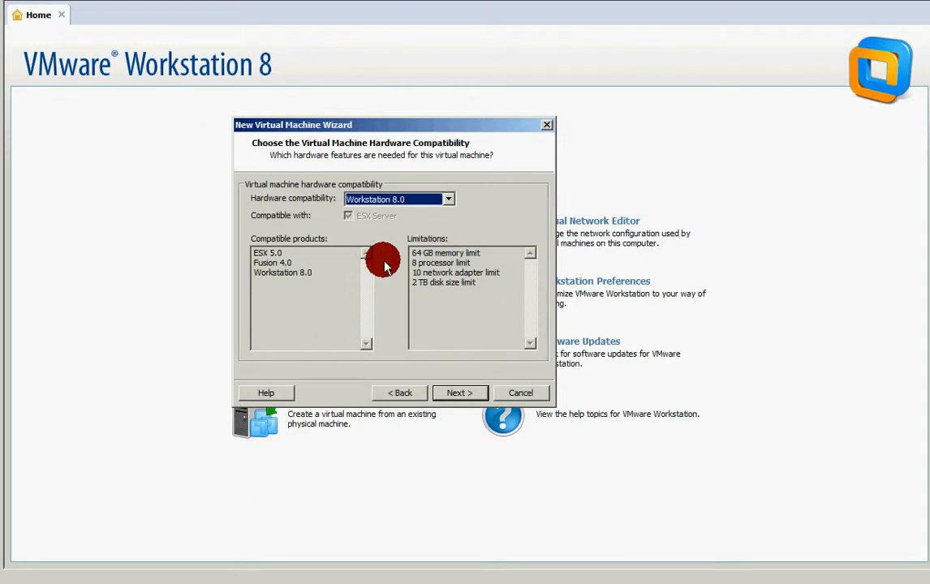
Try the Workstation 6.5-7.x hardware compatibility and switch back to Workstation 8.0
left_click(381, 199)
left_click(384, 219)
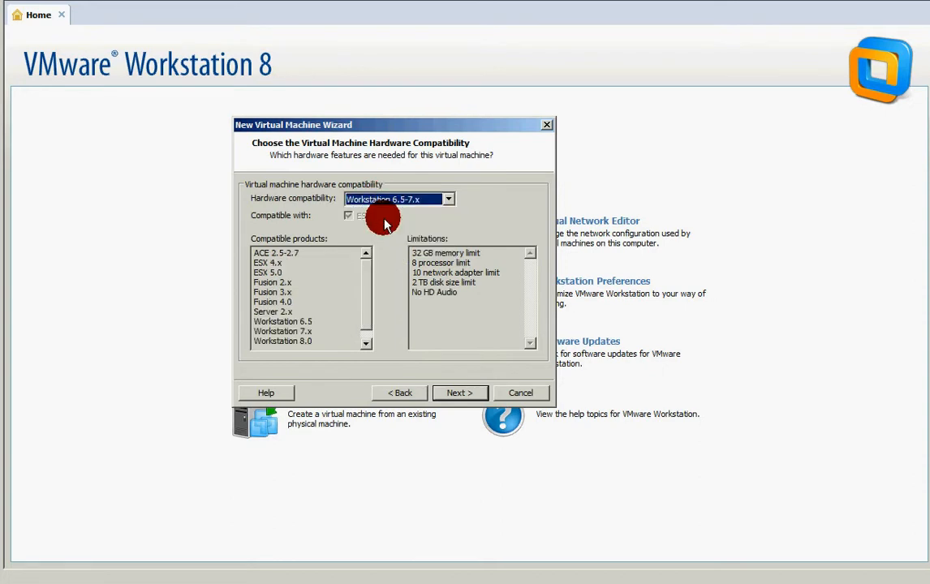
left_click(390, 199)
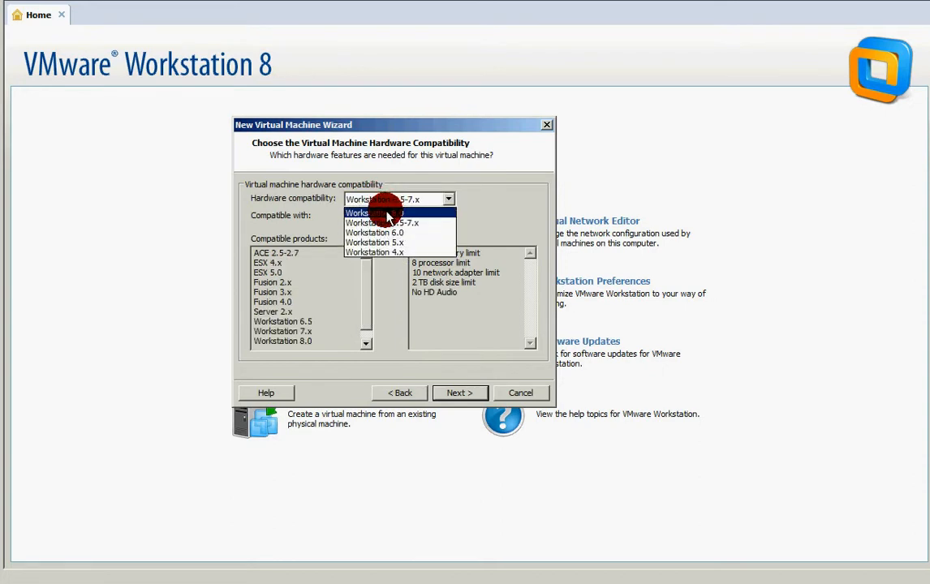
left_click(388, 213)
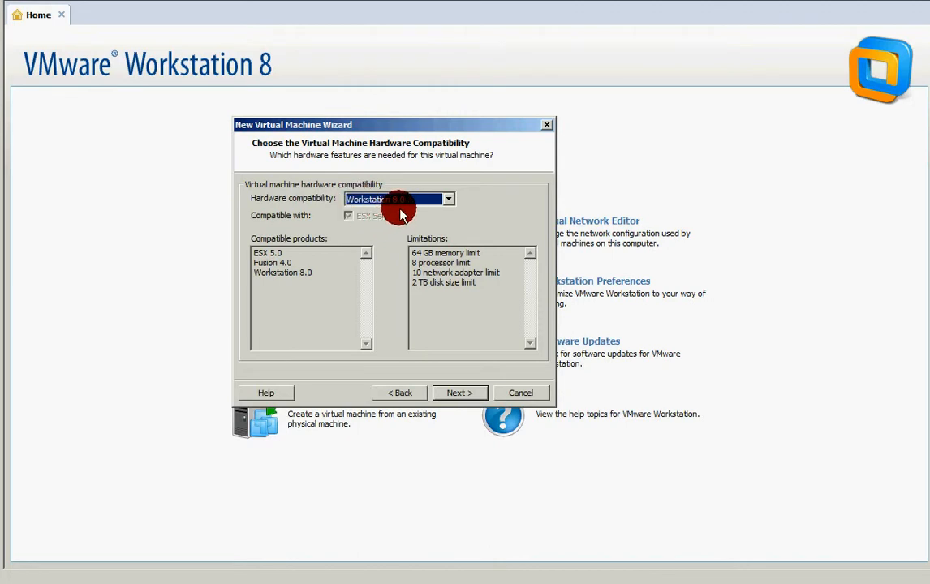
Examine the memory, processor, network adapter and disk size limitations listed for Workstation 8.0 compatibility
left_click_drag(393, 131, 402, 145)
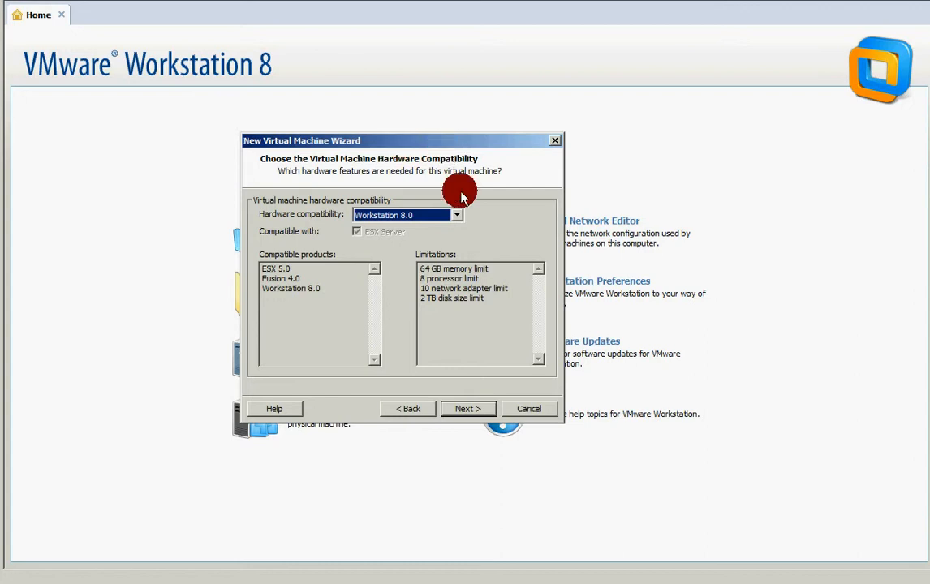
left_click_drag(421, 274, 495, 314)
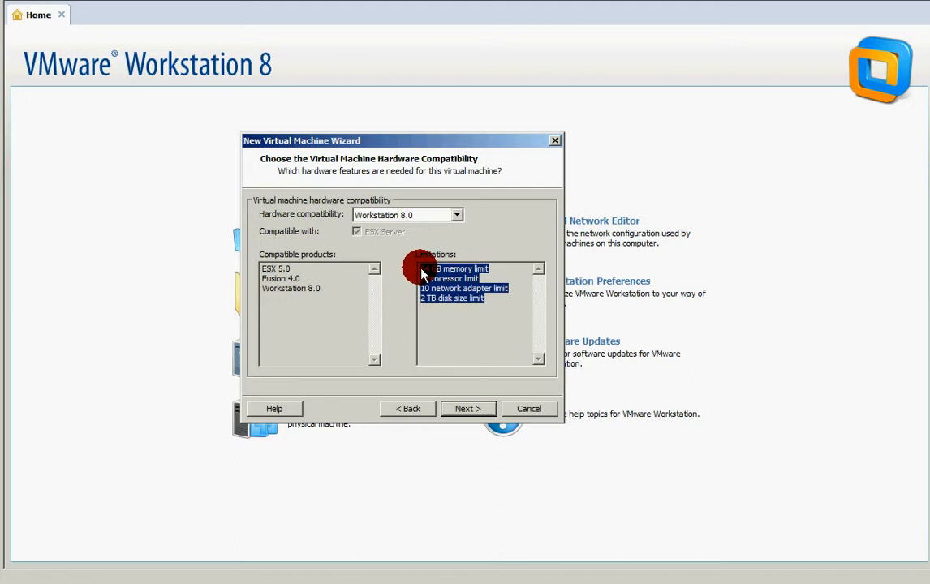
left_click(479, 288)
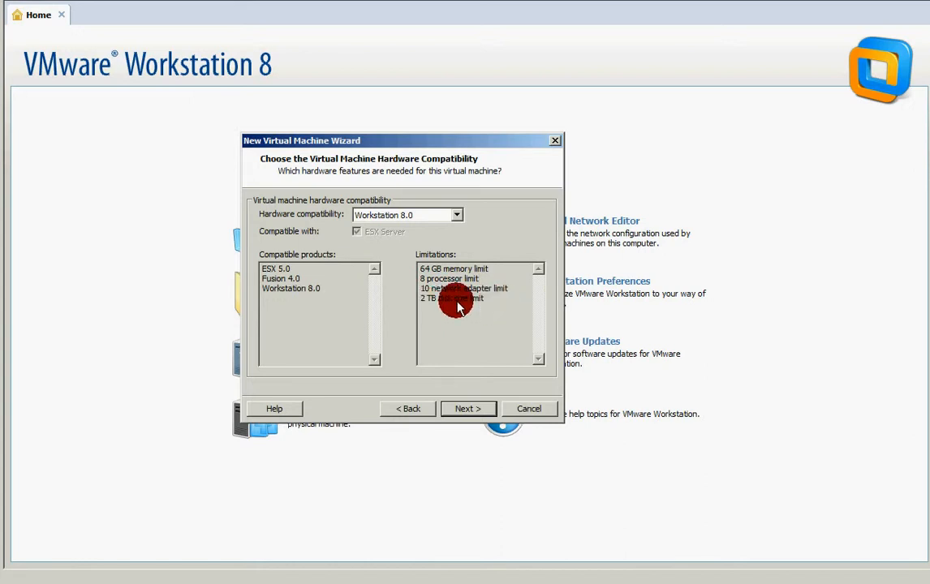
mouse_move(417, 270)
left_mouse_down()
mouse_move(542, 319)
mouse_move(471, 316)
left_mouse_up()
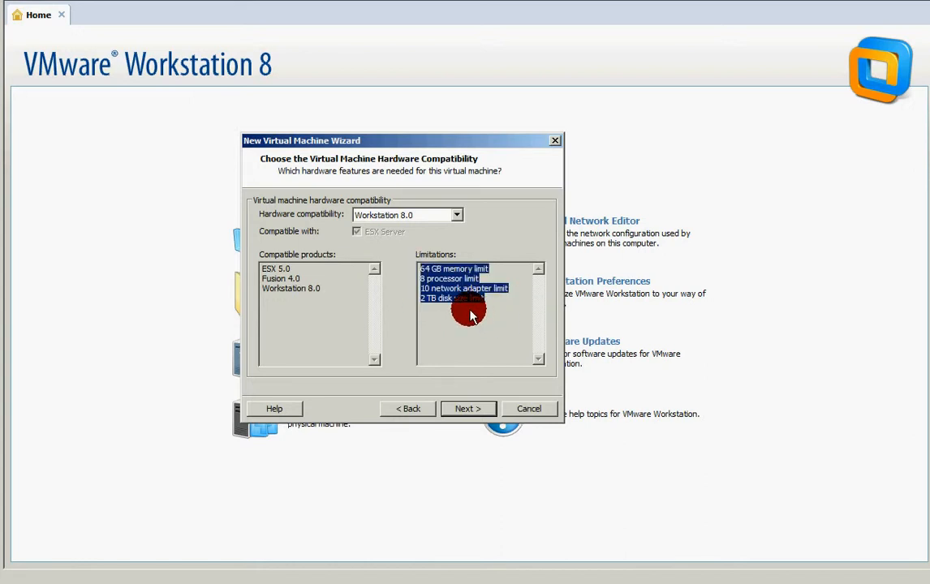
left_click(481, 316)
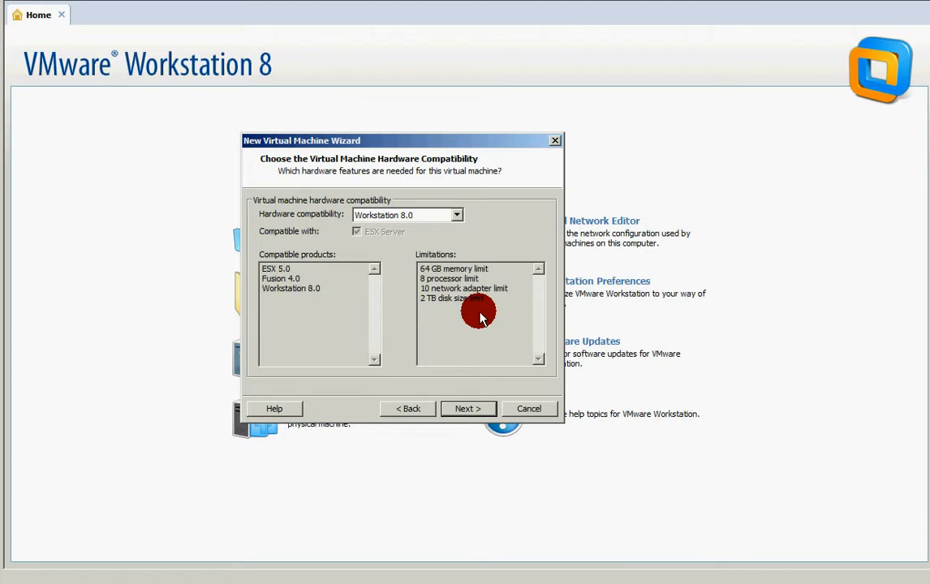
left_click_drag(422, 270, 490, 305)
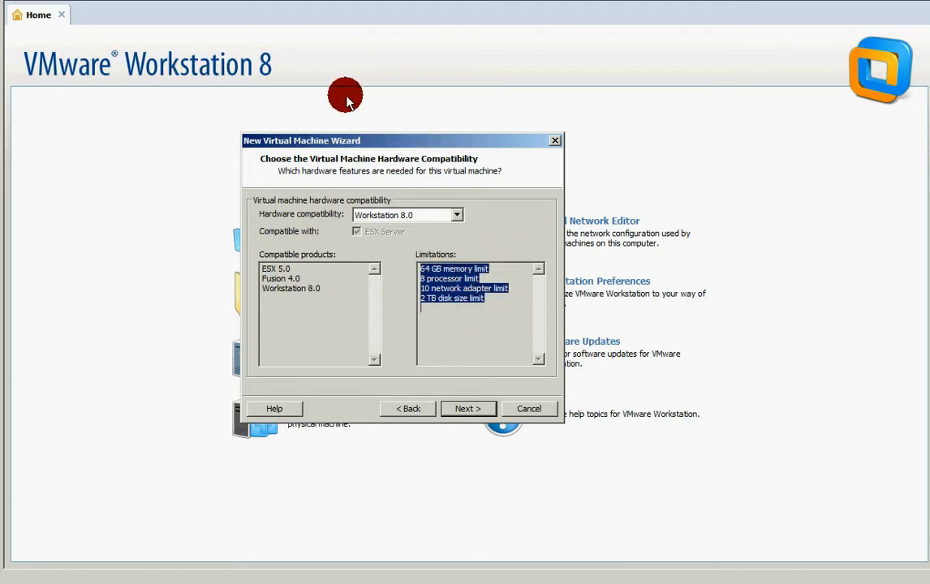
left_click_drag(379, 141, 380, 150)
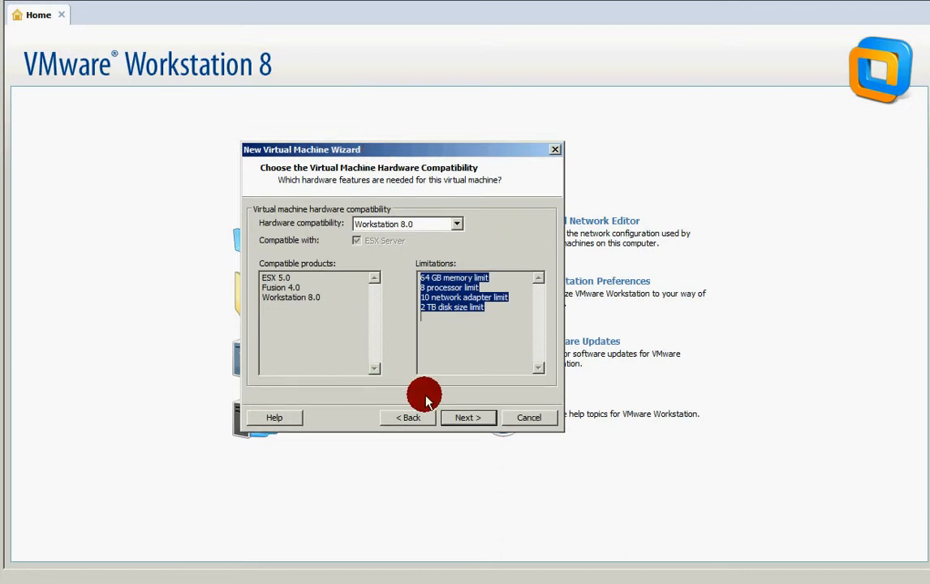
Choose Workstation 8.0 as the hardware compatibility and continue to the guest operating system installation page
left_click(401, 224)
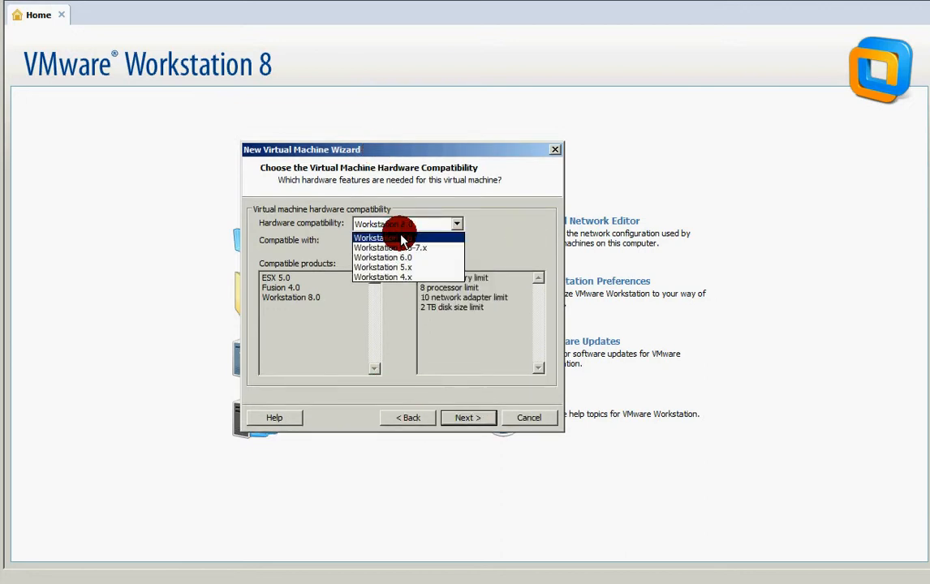
left_click(400, 239)
left_click(459, 416)
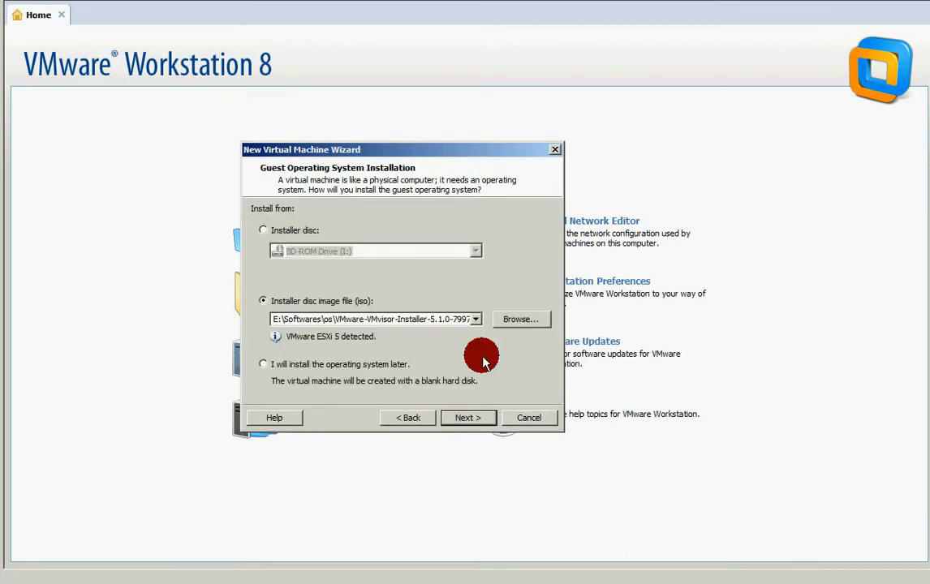
Try the installer disc, disc image and install-later options, view the guest operating system choices, and return to the installation sources
left_click_drag(373, 151, 404, 129)
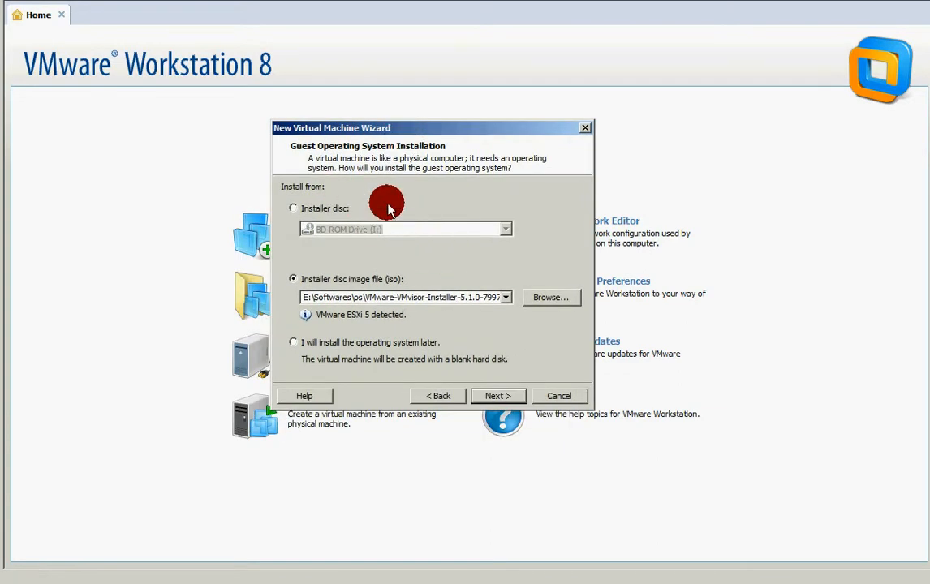
left_click(318, 211)
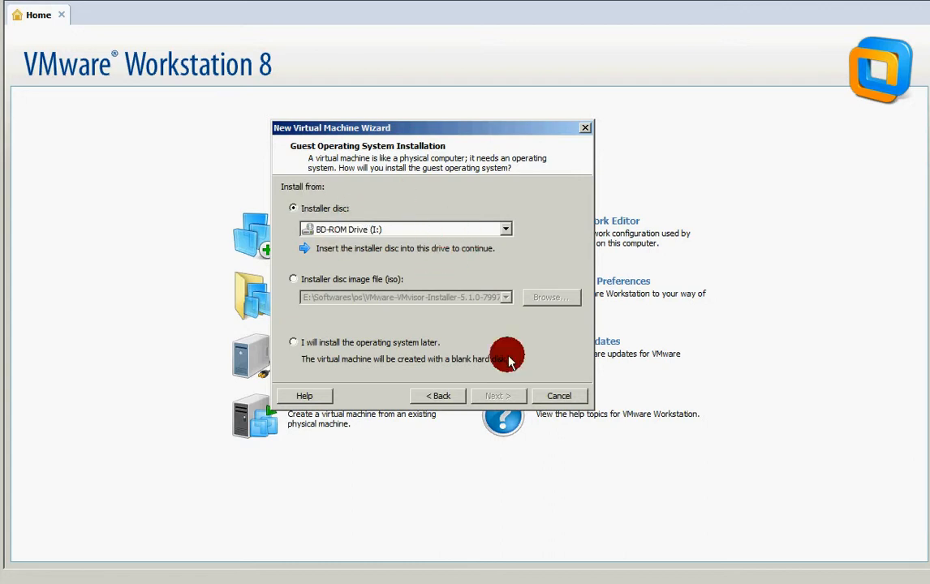
left_click(293, 279)
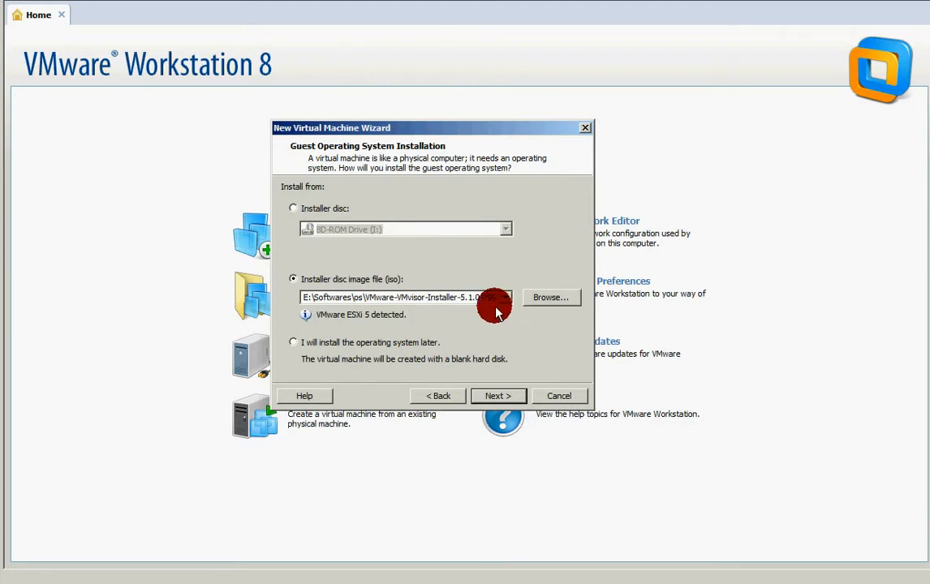
left_click(308, 346)
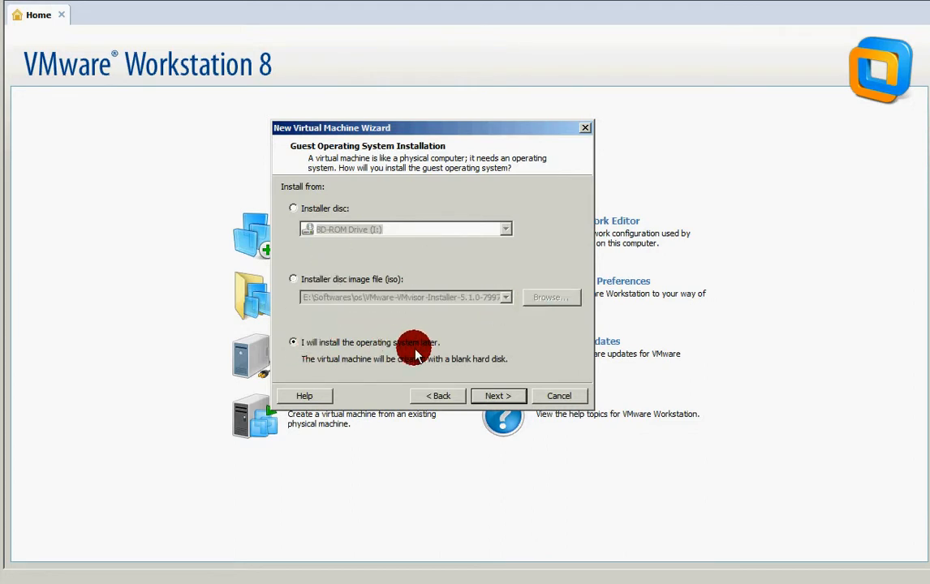
left_click(494, 396)
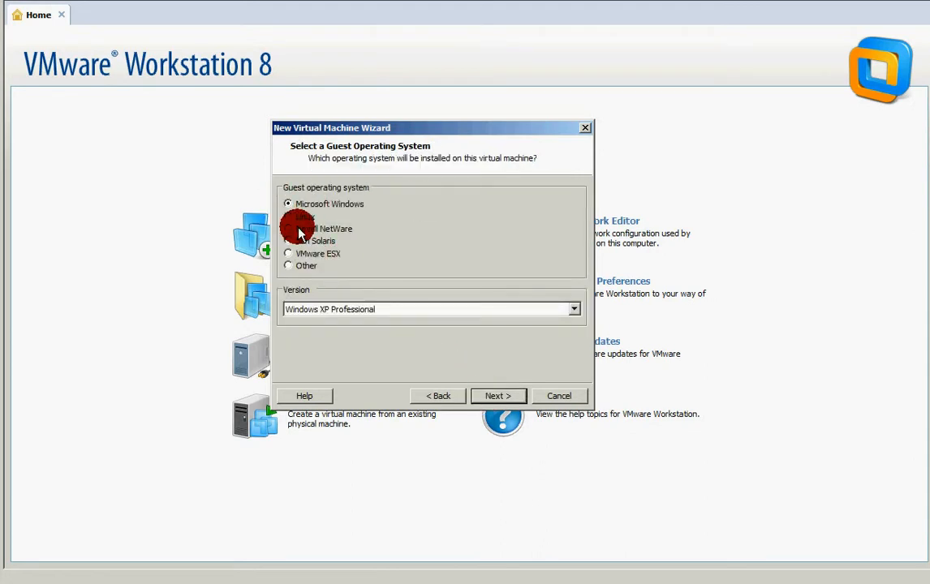
left_click(415, 397)
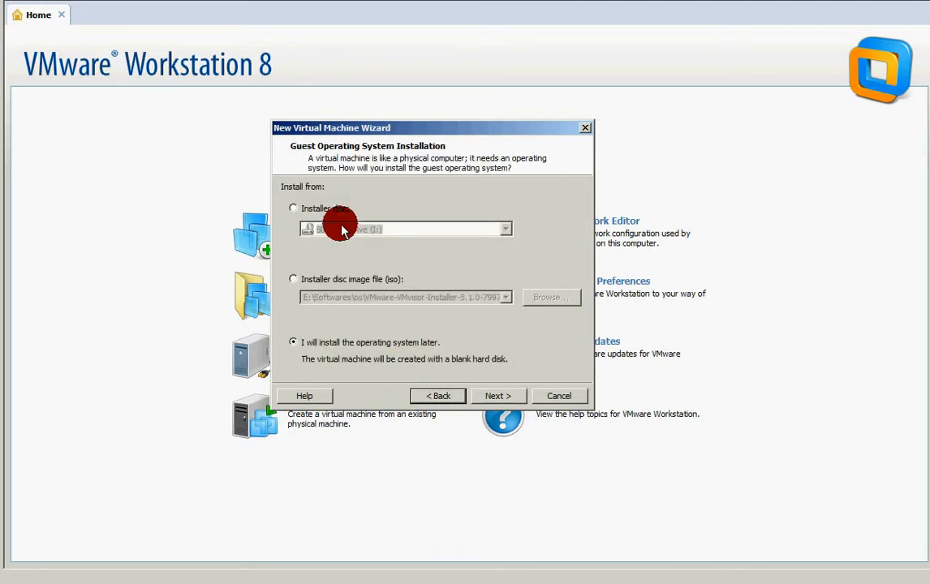
Choose the VMware-VMvisor-Installer-5.1.0 disc image file as the installation source and continue to the naming page
left_click(351, 281)
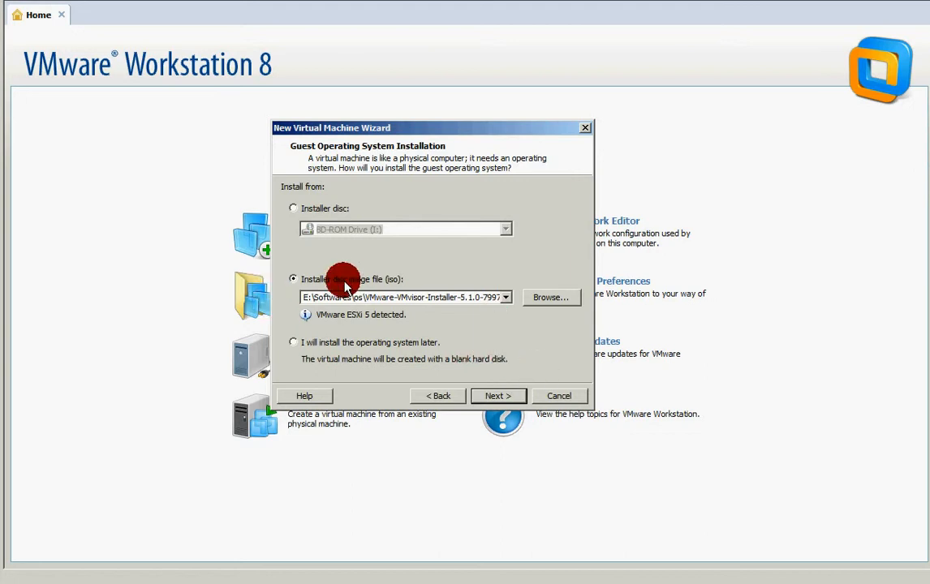
left_click(504, 399)
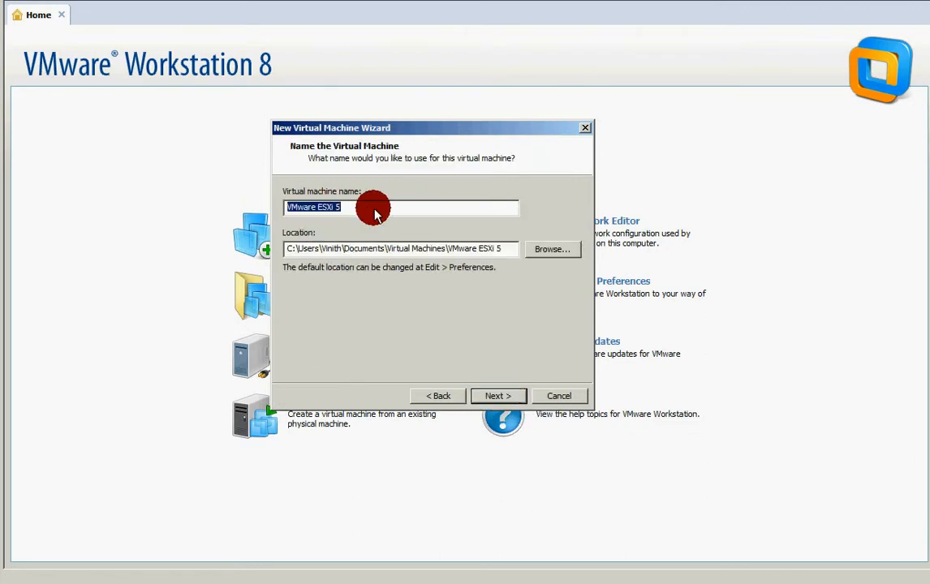
Keep the machine name VMware ESXi 5, set its location to the VMware ESXi 5 folder on New Volume (D:), and continue
left_click(339, 208)
left_click_drag(340, 209, 256, 208)
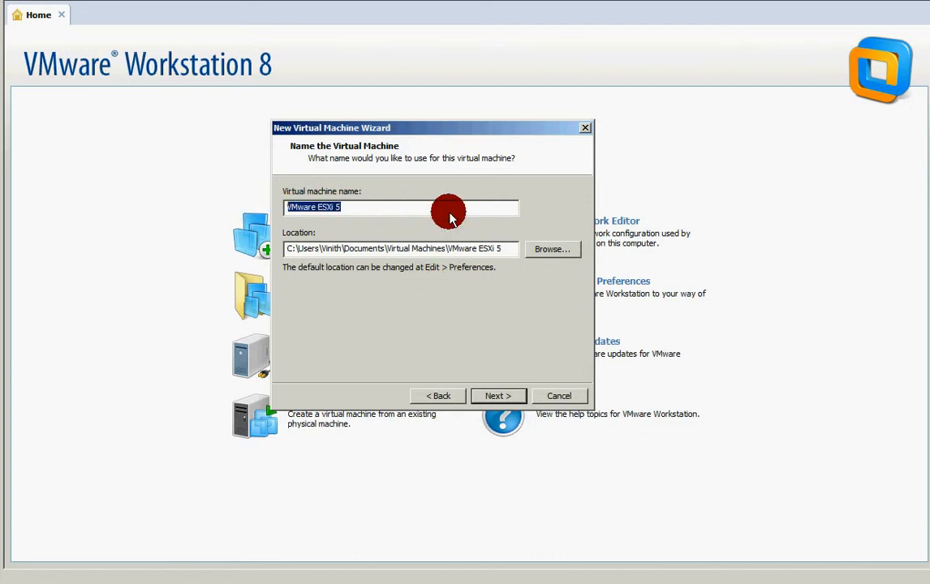
left_click_drag(440, 128, 444, 137)
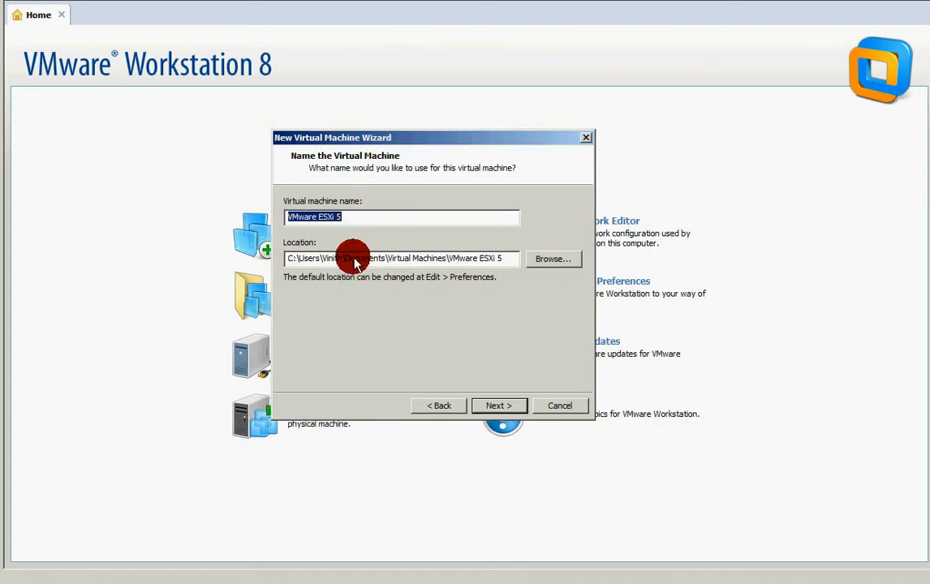
left_click_drag(453, 258, 280, 261)
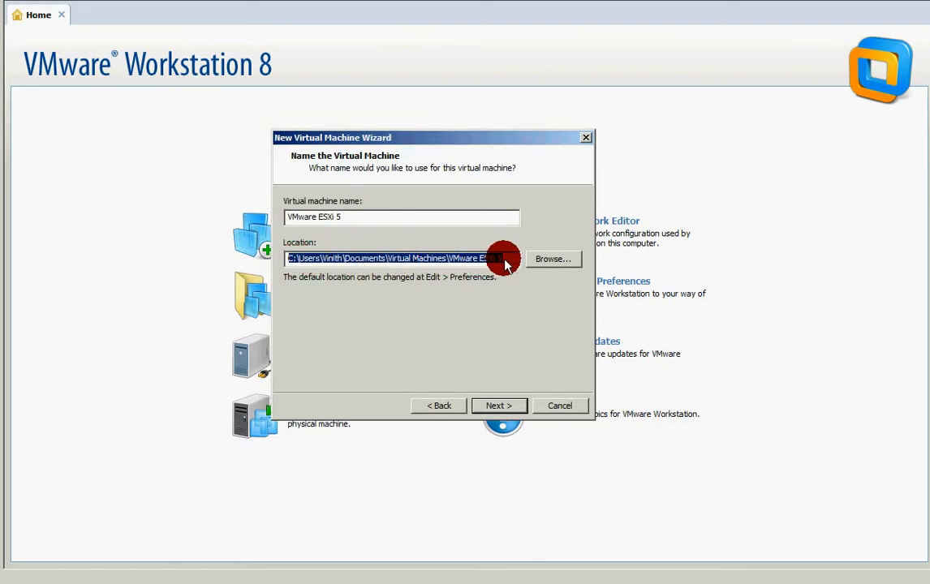
left_click(556, 263)
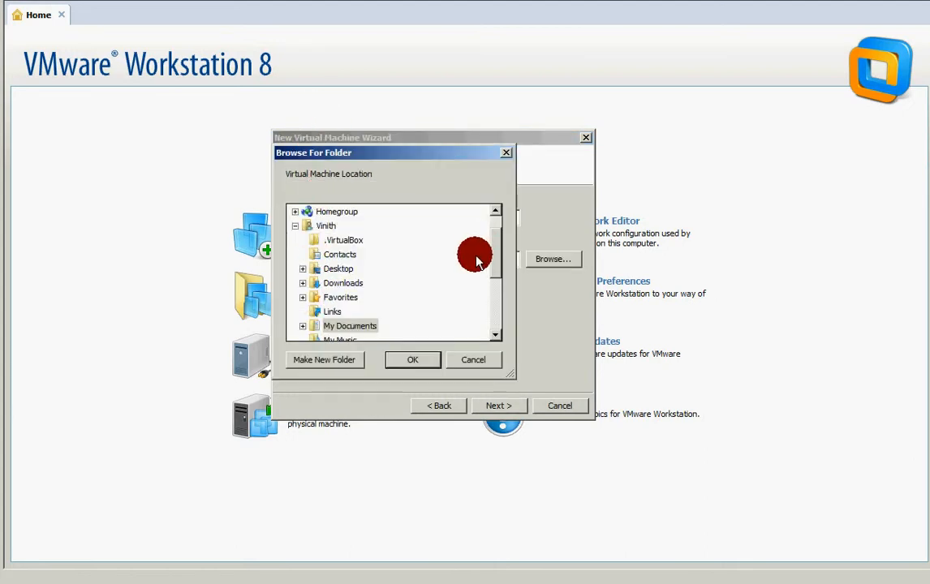
scroll(490, 276, "down", 3)
left_click(297, 327)
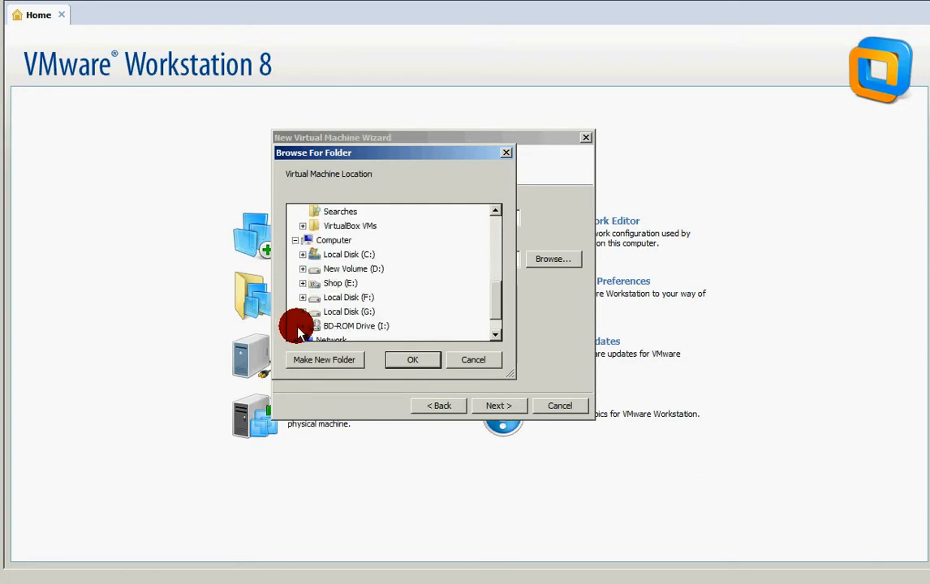
scroll(494, 300, "down", 1)
double_click(369, 242)
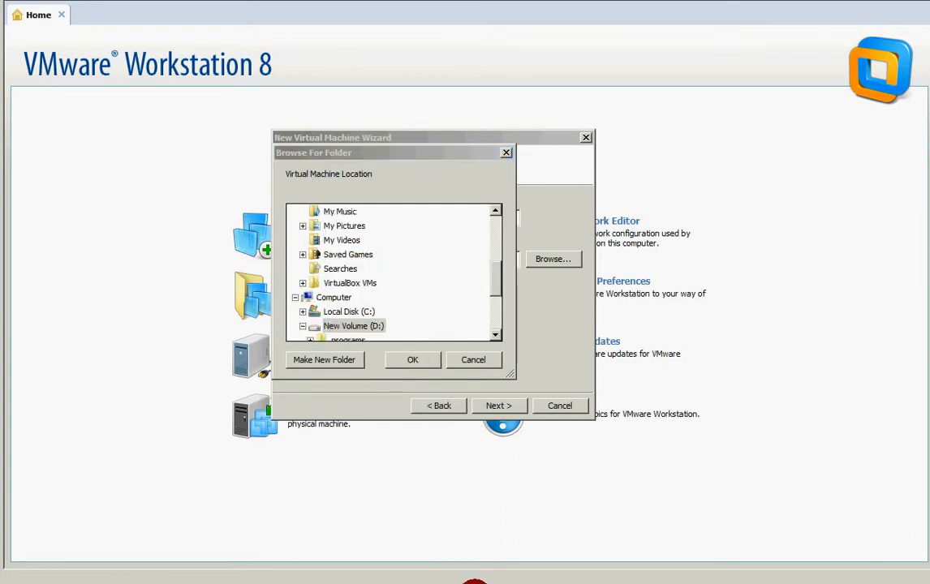
scroll(494, 280, "down", 3)
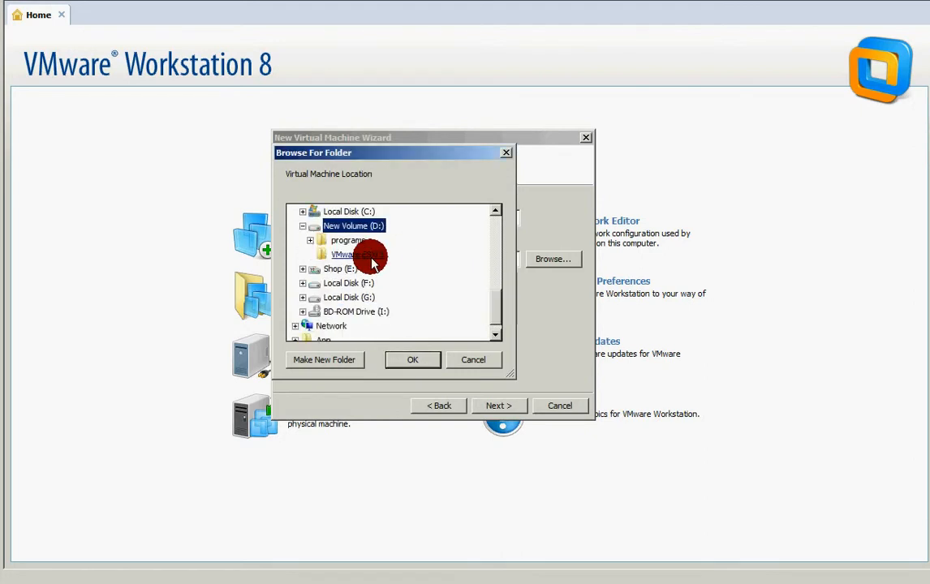
left_click(371, 258)
left_click(419, 363)
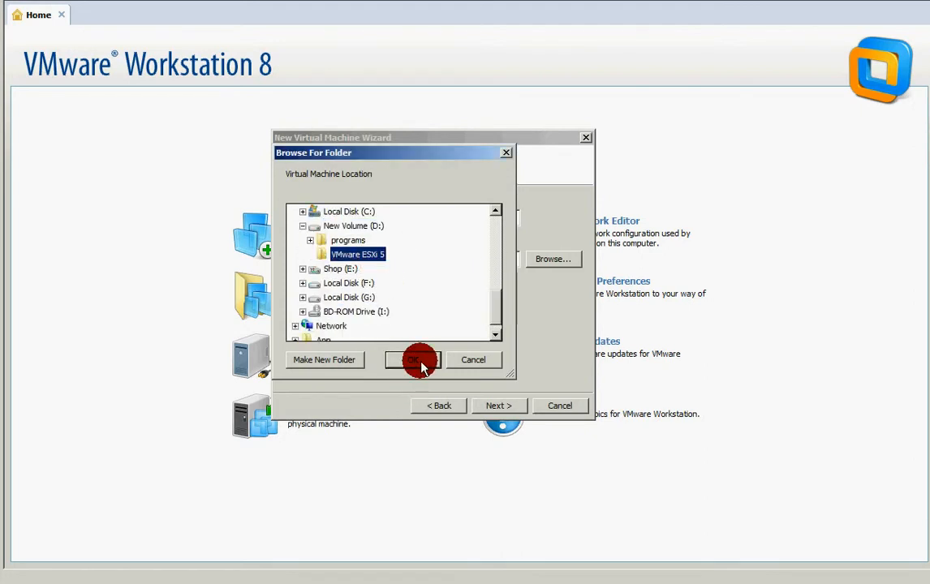
left_click(490, 404)
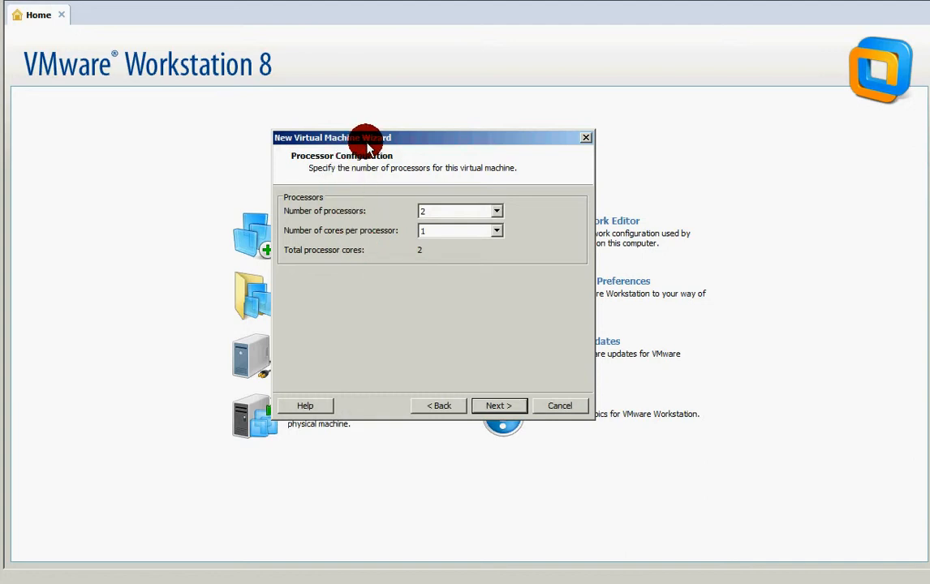
Configure one processor with two cores per processor, allocate 2048 MB of memory, and continue to the network type page
left_click_drag(367, 146, 370, 151)
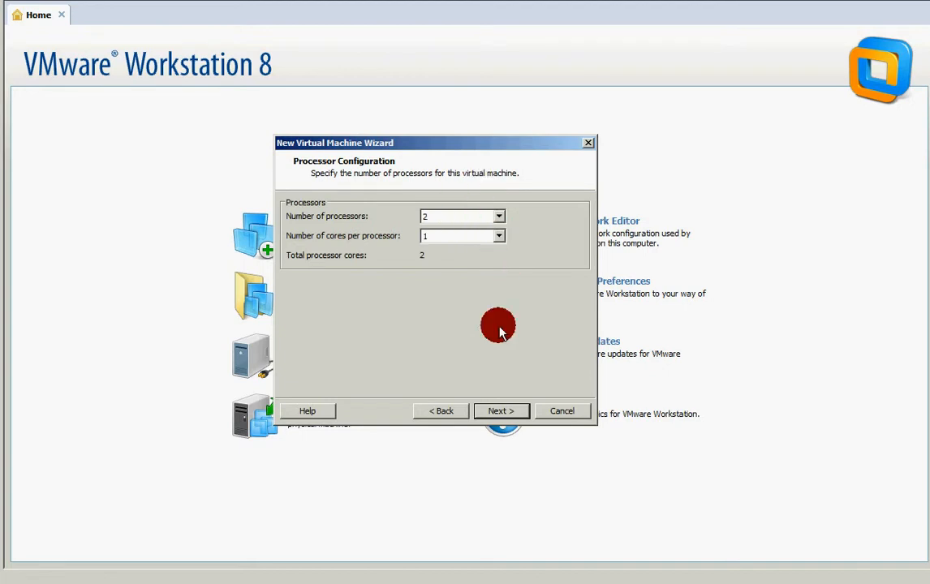
left_click_drag(411, 150, 418, 130)
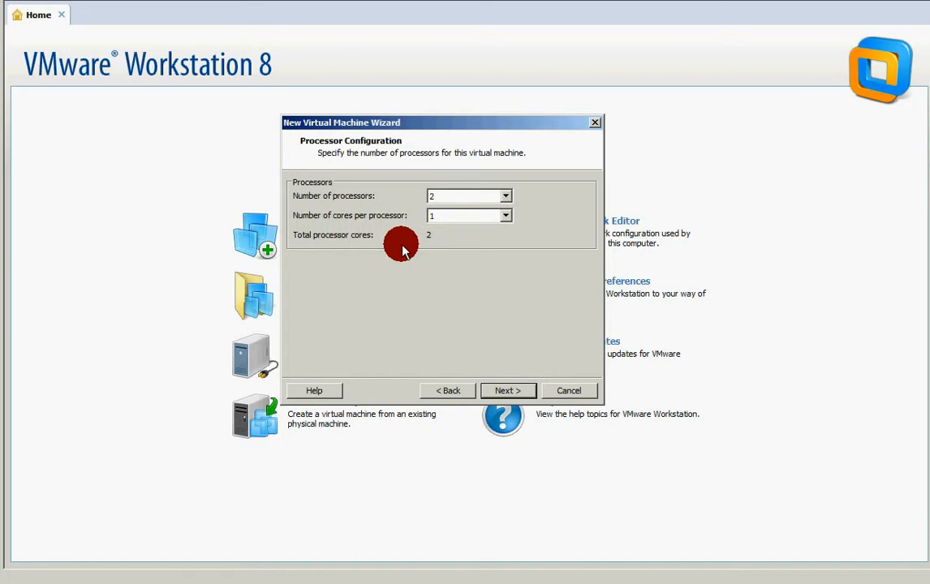
left_click(459, 196)
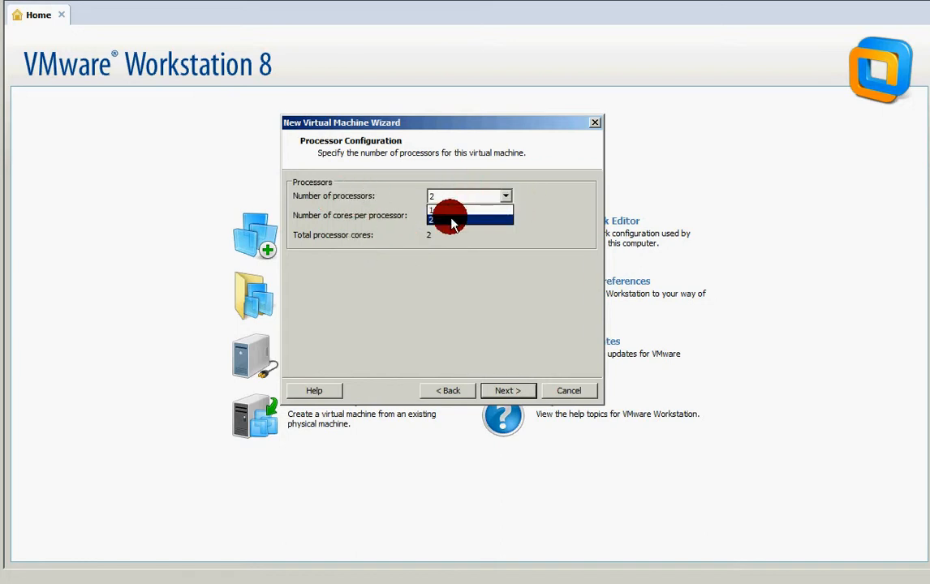
left_click(444, 210)
left_click(451, 218)
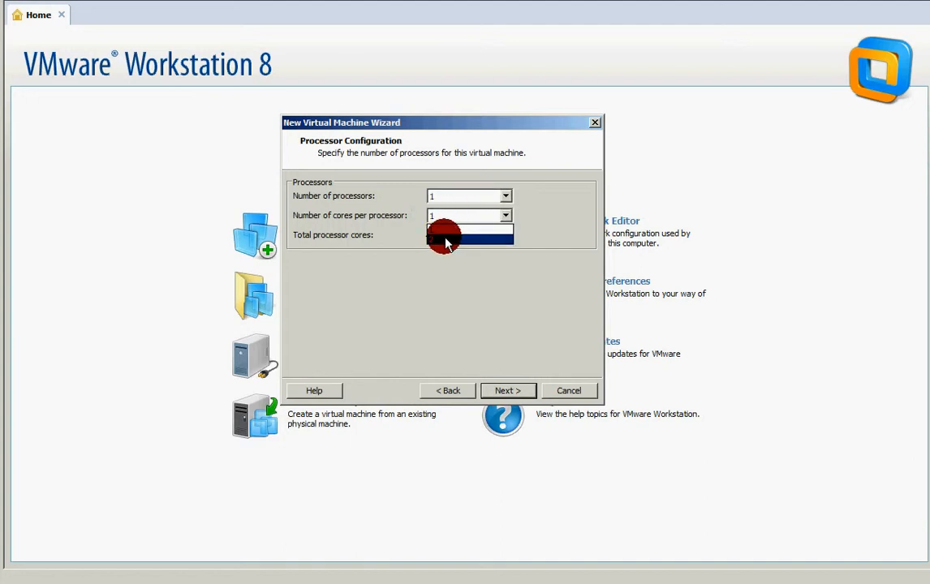
left_click(446, 241)
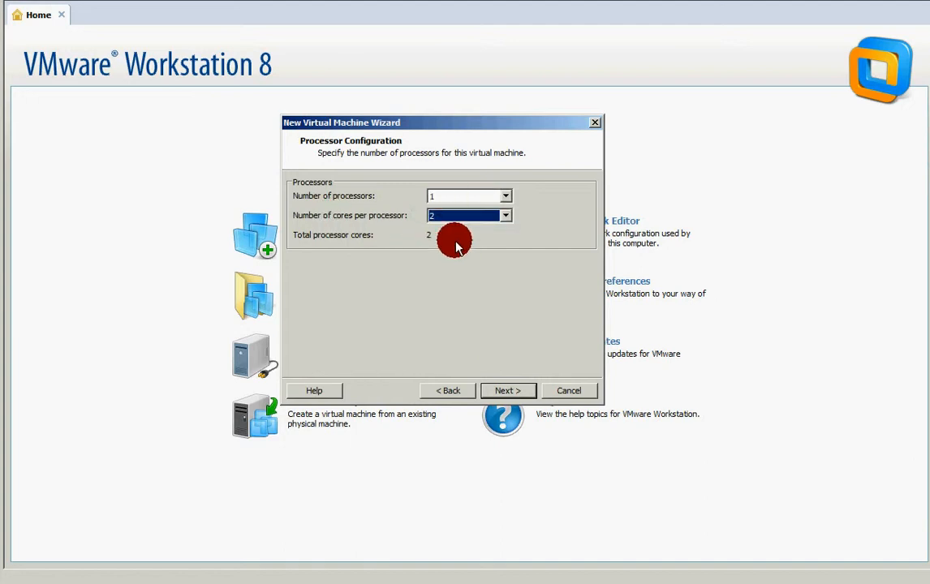
left_click(487, 387)
mouse_move(339, 270)
left_mouse_down()
mouse_move(339, 208)
mouse_move(346, 264)
left_mouse_up()
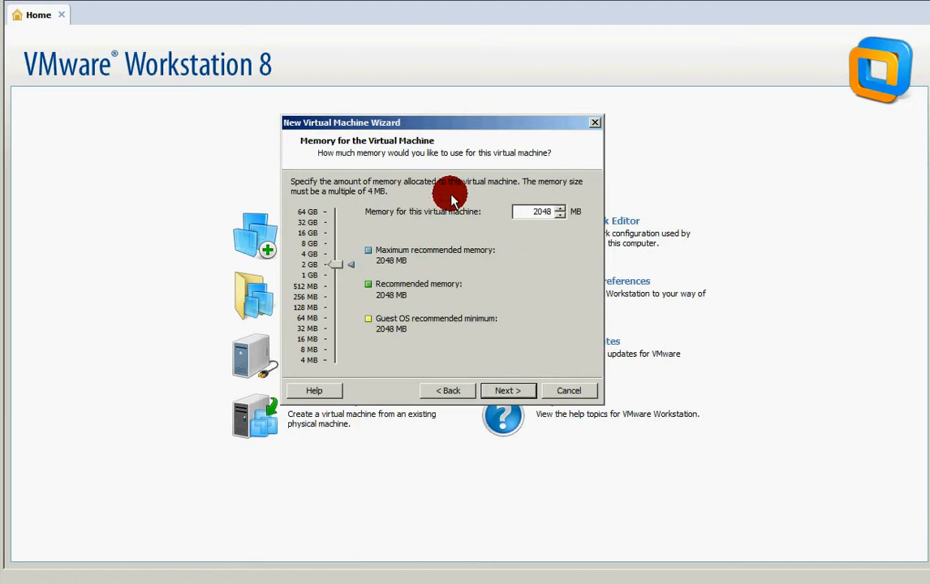
left_click(515, 392)
Try the bridged, NAT, host-only and no-connection network types
left_click_drag(410, 122, 393, 143)
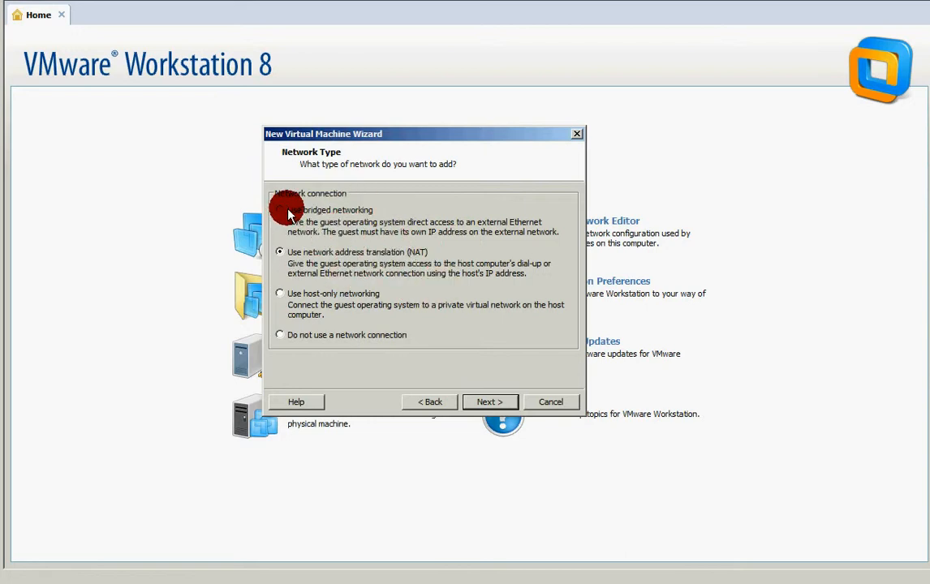
left_click(333, 213)
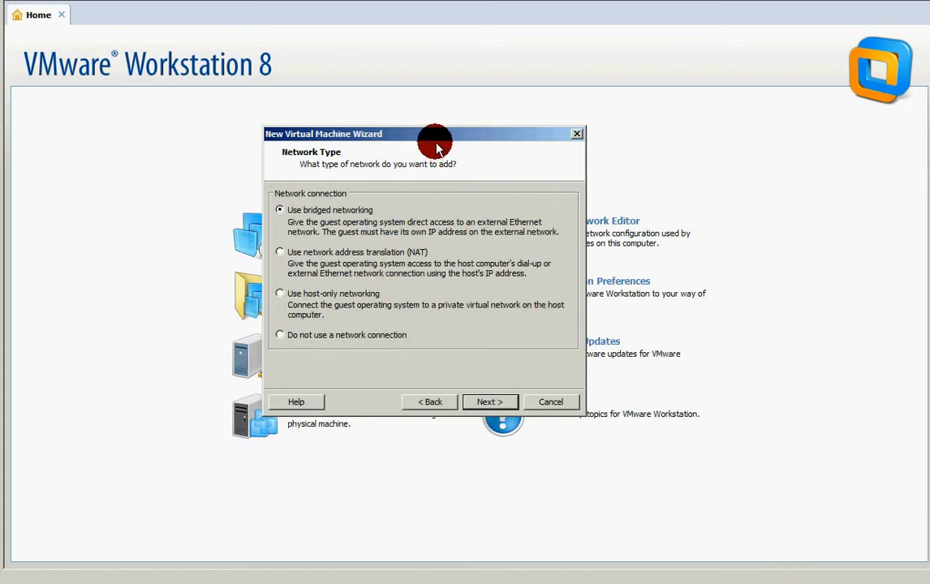
left_click(284, 252)
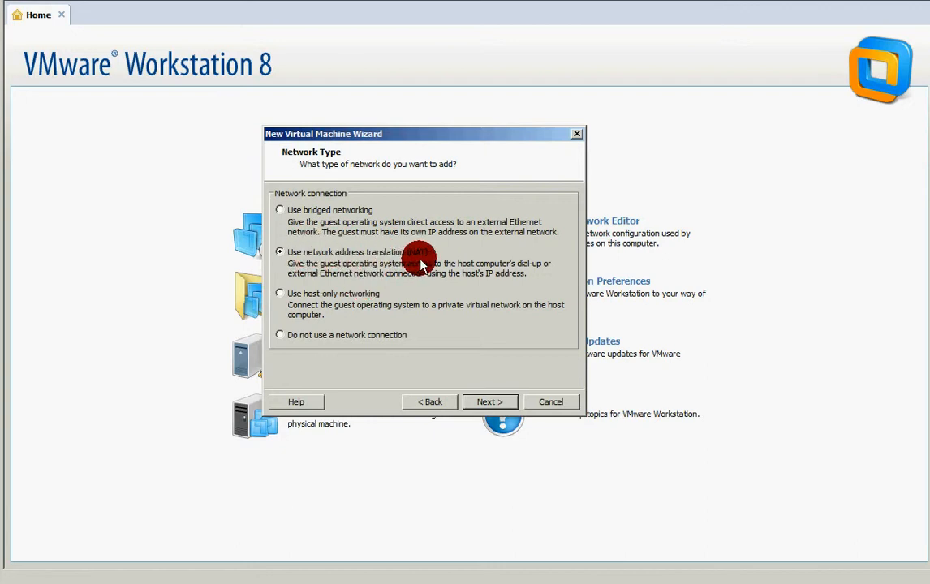
left_click(281, 295)
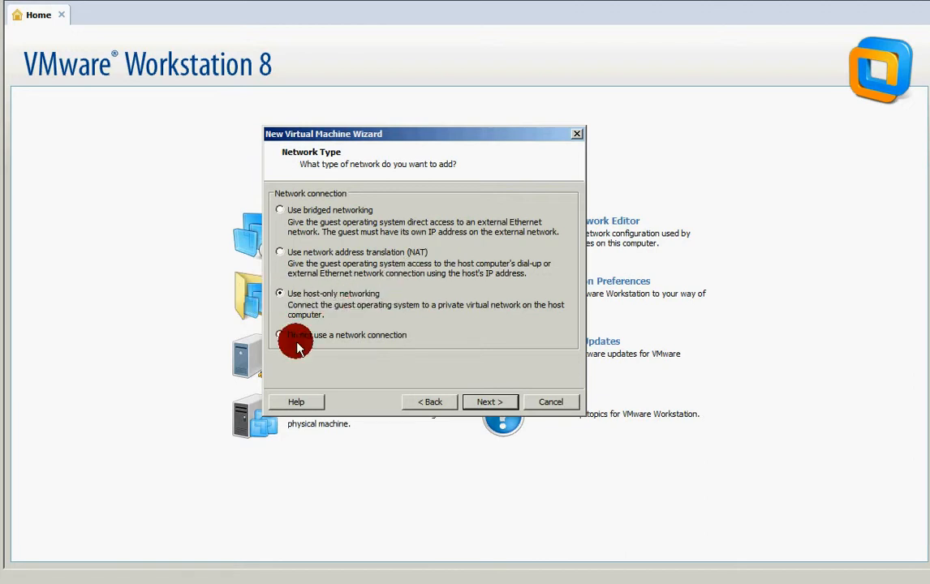
left_click(415, 334)
Choose network address translation (NAT), keep the recommended LSI Logic SCSI controller, and continue to the disk selection page
left_click(305, 253)
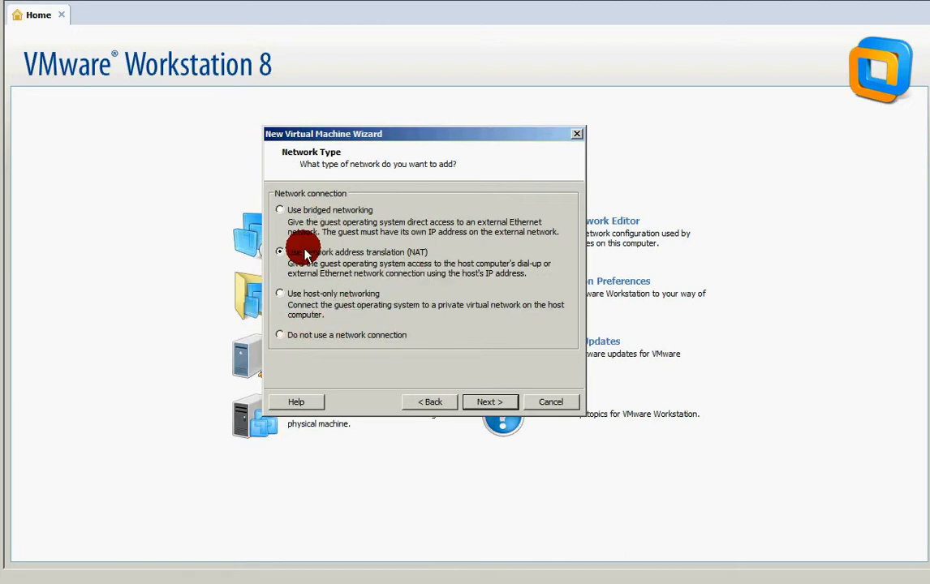
left_click(490, 402)
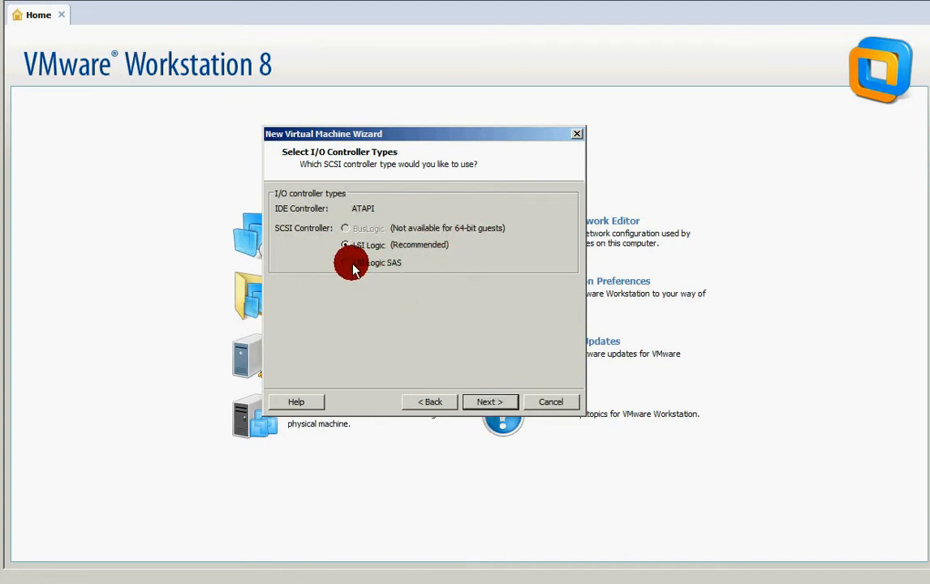
left_click(482, 405)
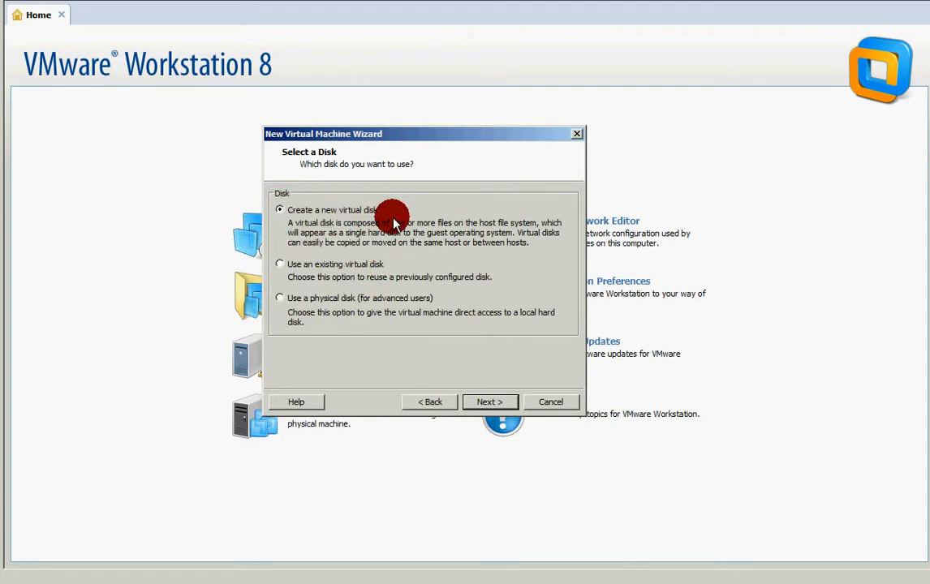
Specify a new SCSI virtual disk with a 40 GB maximum size, split into multiple files, and continue to the disk file page
left_click(485, 403)
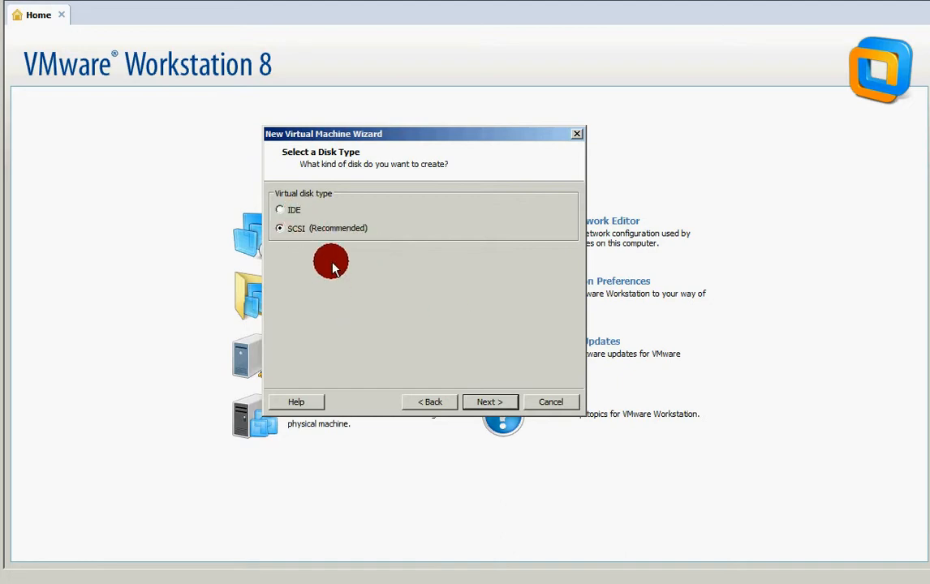
left_click(496, 402)
left_click_drag(440, 145, 443, 138)
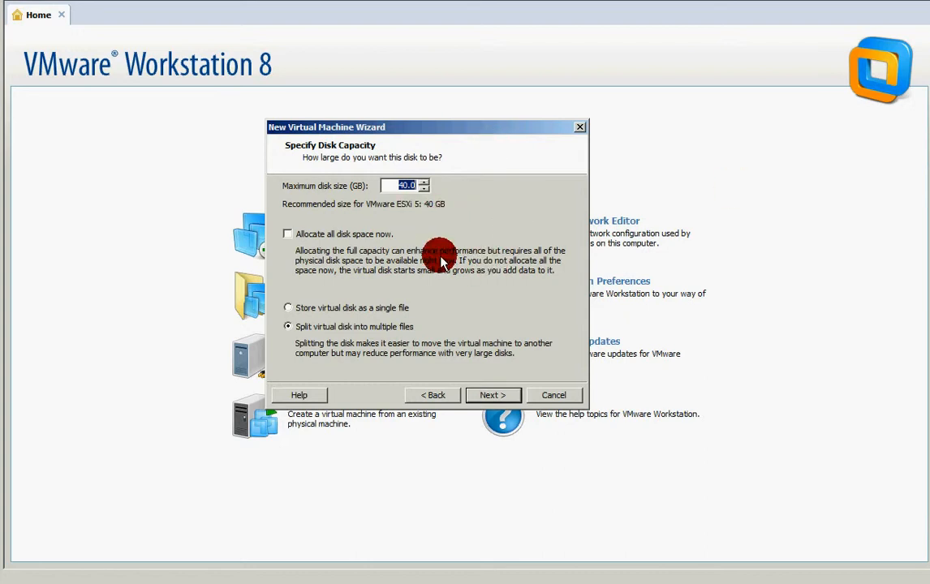
left_click(487, 399)
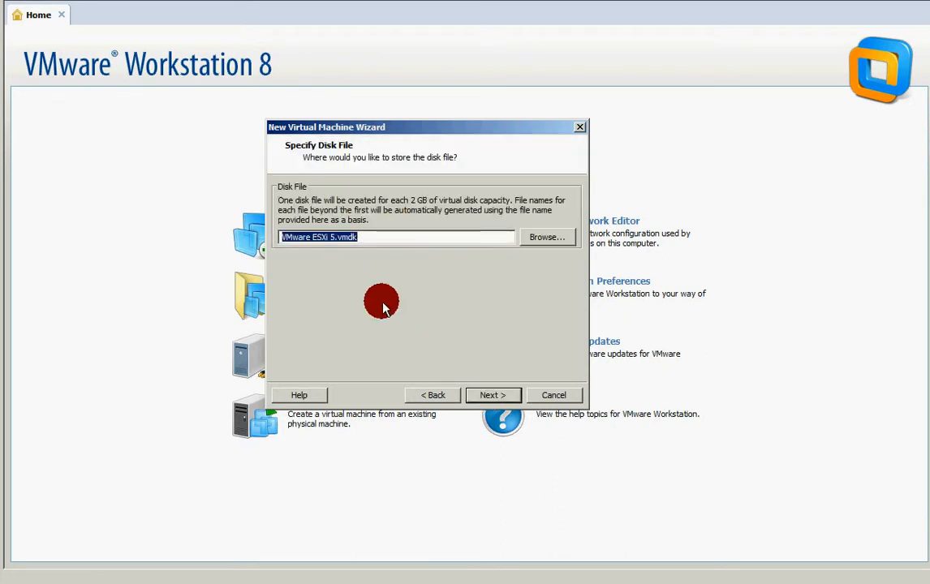
Store the disk file as VMware ESXi 5.vmdk in the VMware ESXi 5 folder on New Volume (D:), and continue to the summary
left_click(403, 240)
left_click_drag(403, 242, 265, 235)
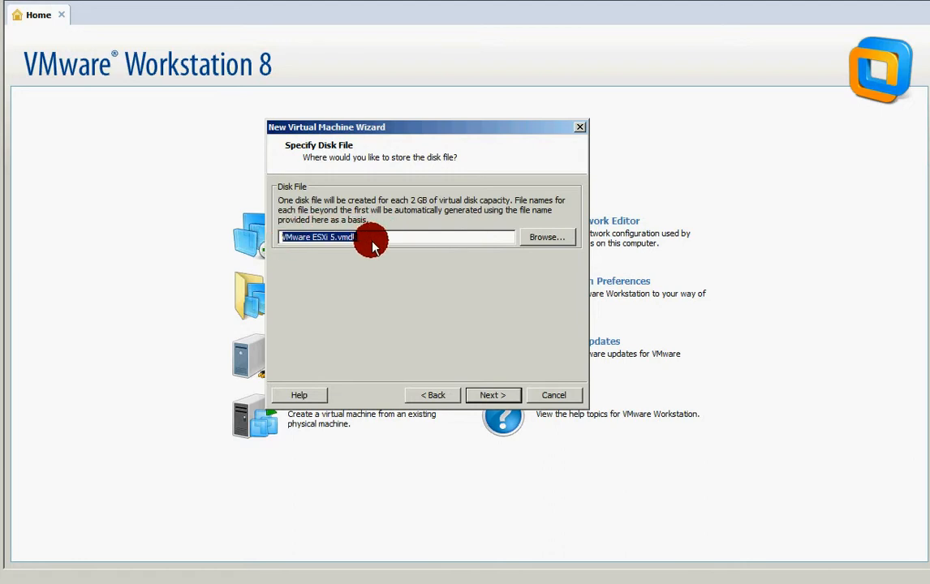
mouse_move(372, 248)
left_mouse_down()
mouse_move(349, 241)
mouse_move(368, 234)
left_mouse_up()
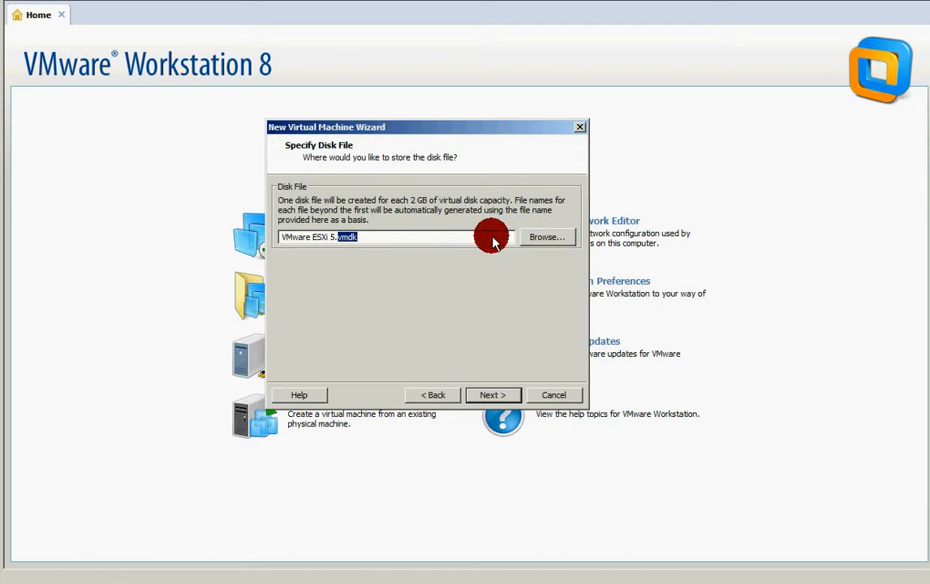
left_click(554, 241)
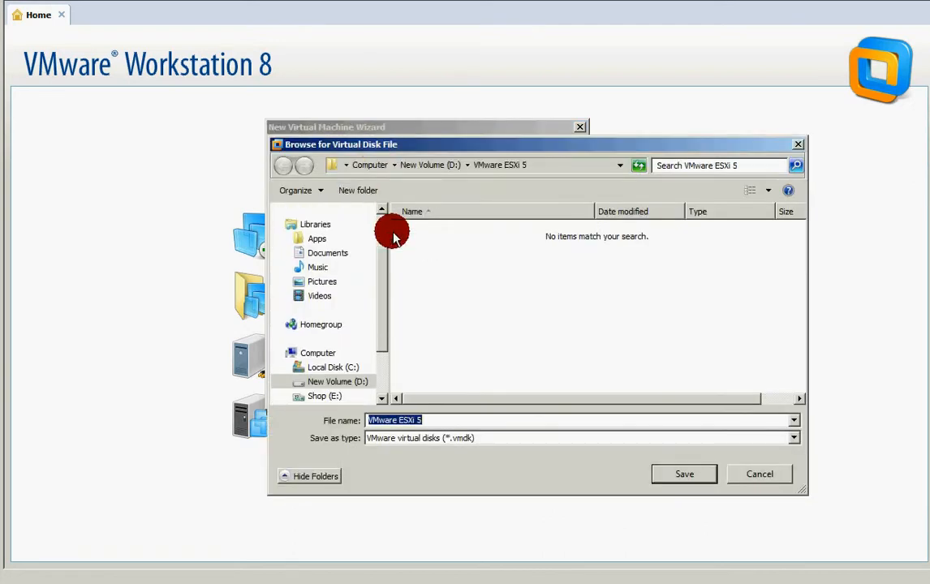
scroll(384, 325, "down", 1)
left_click(344, 310)
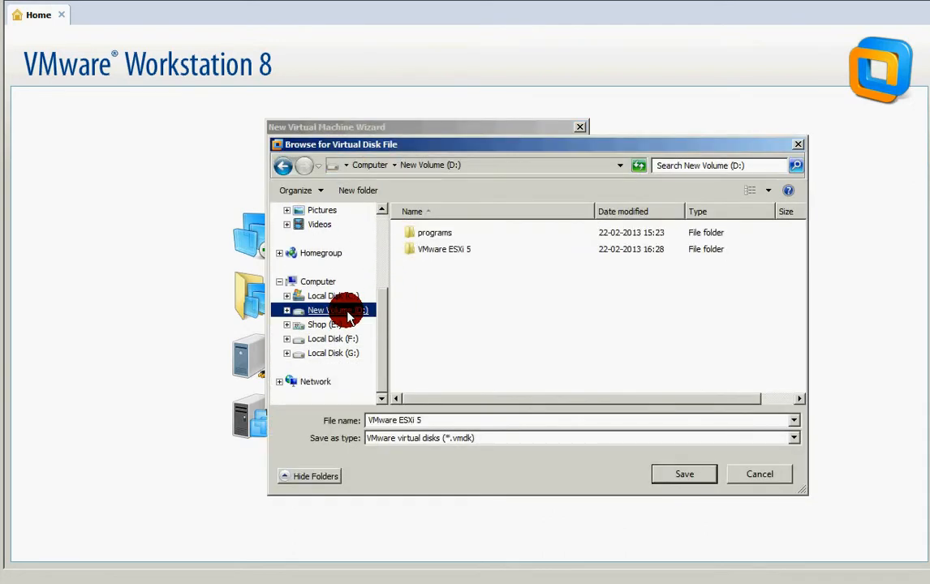
left_click(444, 252)
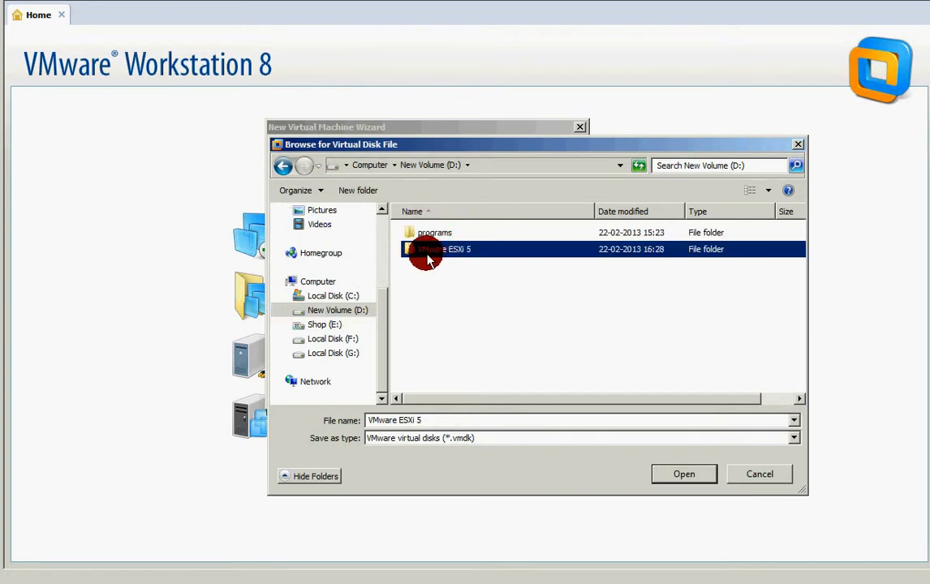
left_click(673, 475)
left_click(673, 476)
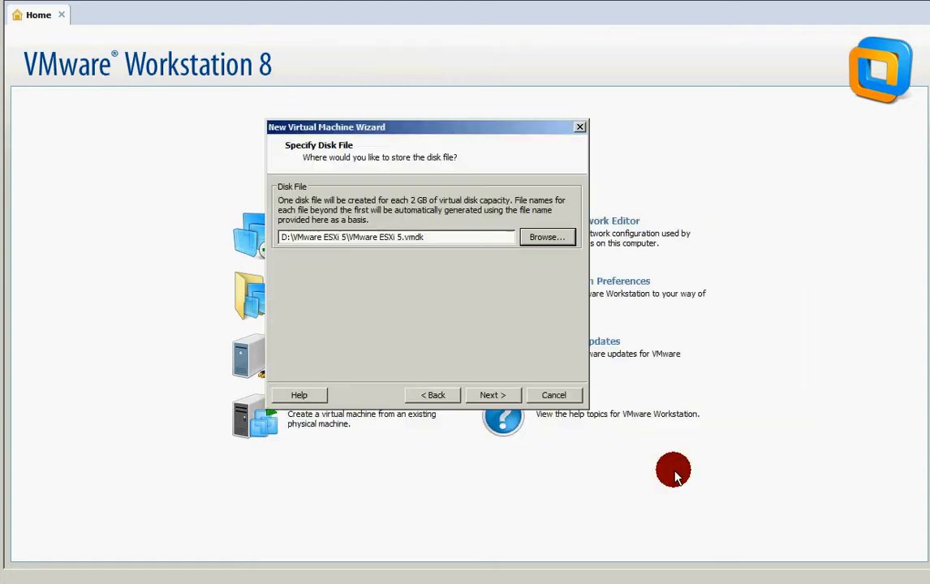
left_click(486, 395)
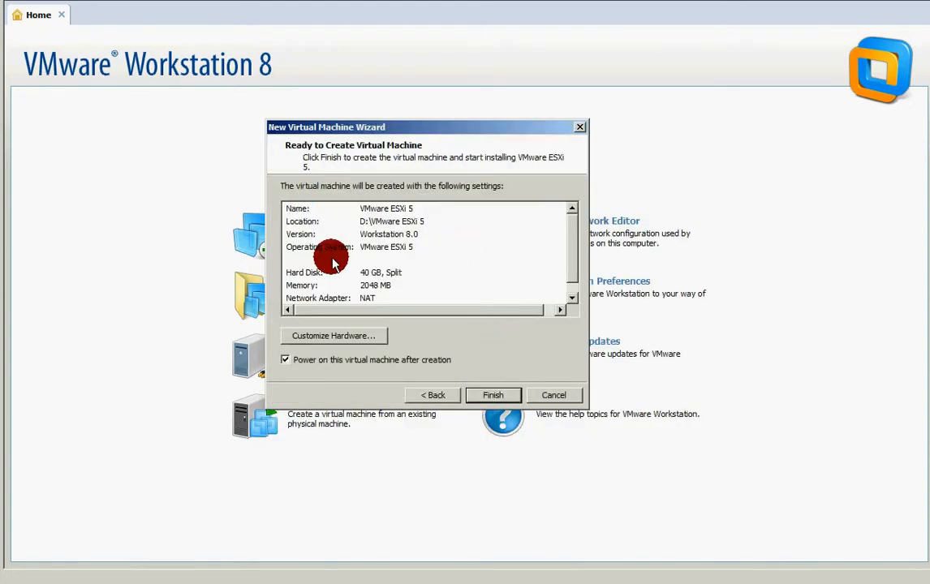
Review the virtual machine summary and remove the floppy drive from its hardware
left_click(509, 246)
scroll(509, 248, "down", 1)
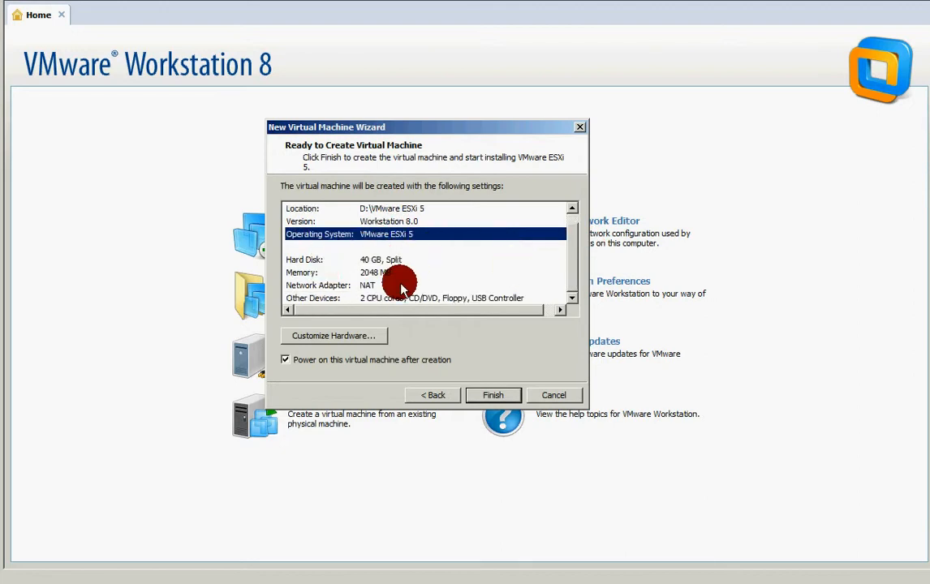
left_click(334, 332)
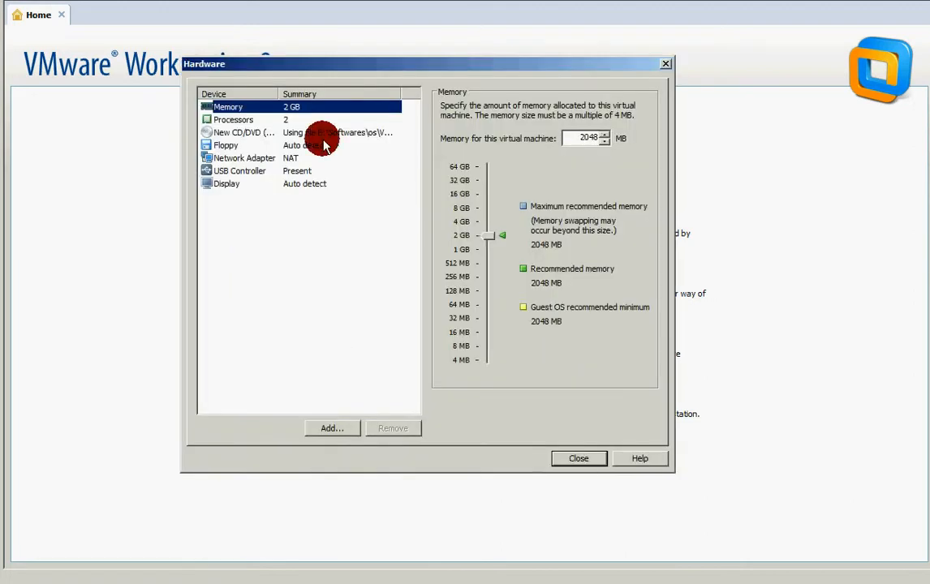
left_click(243, 147)
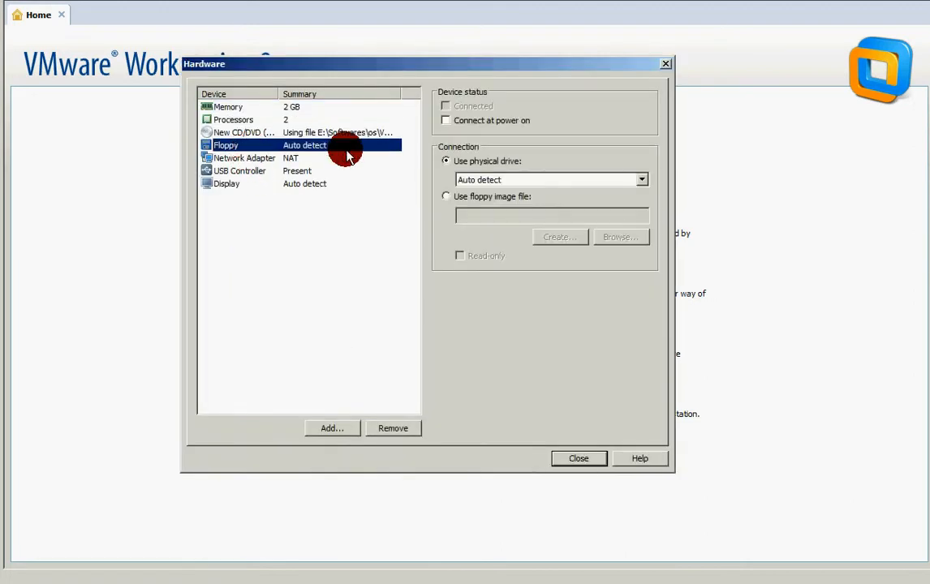
left_click(393, 430)
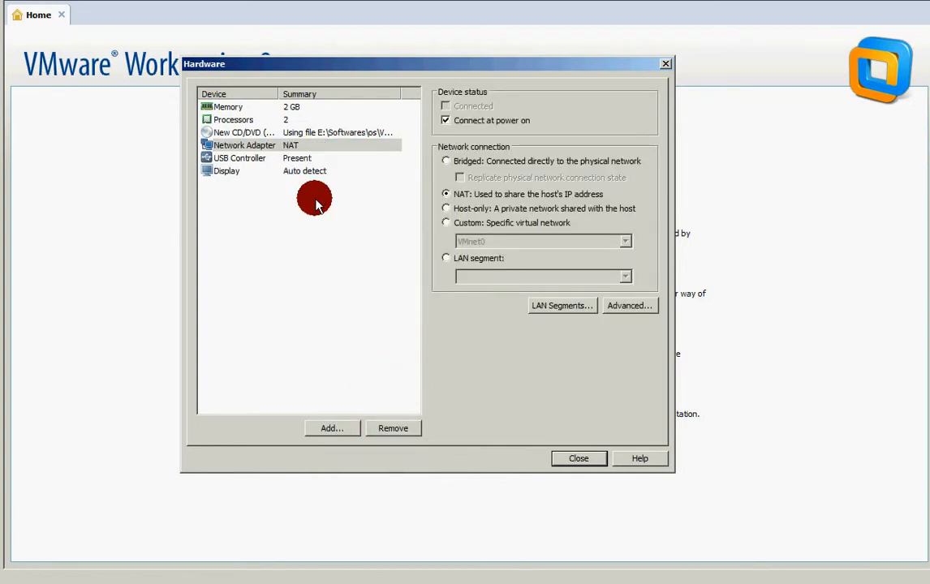
Examine the USB controller, memory, processor and network adapter settings and the addable hardware types without adding a device
left_click(231, 156)
left_click(232, 107)
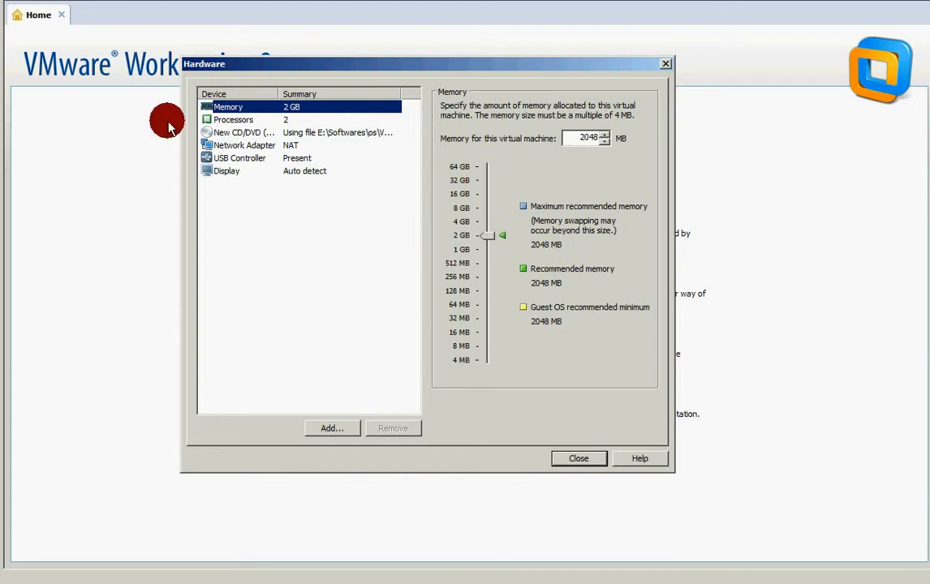
left_click(226, 121)
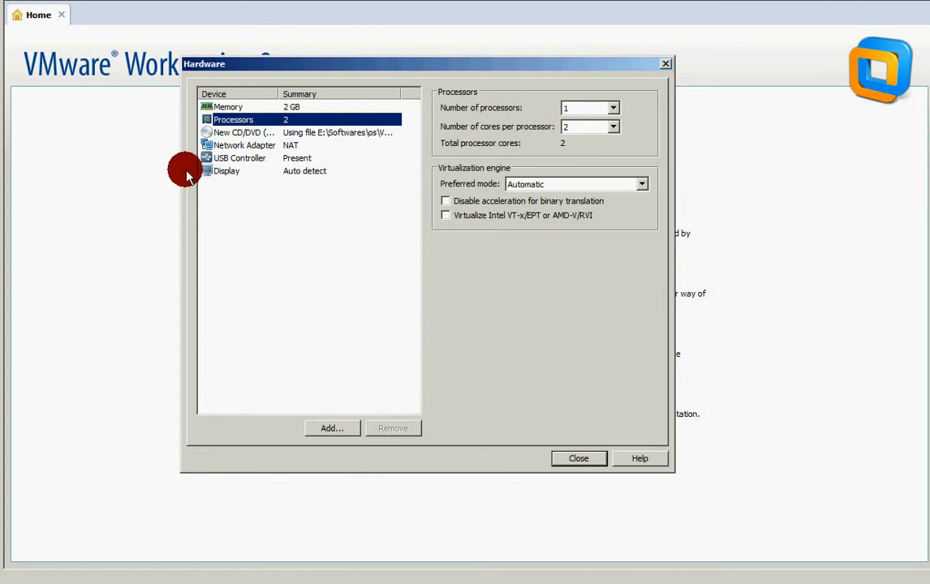
left_click(262, 147)
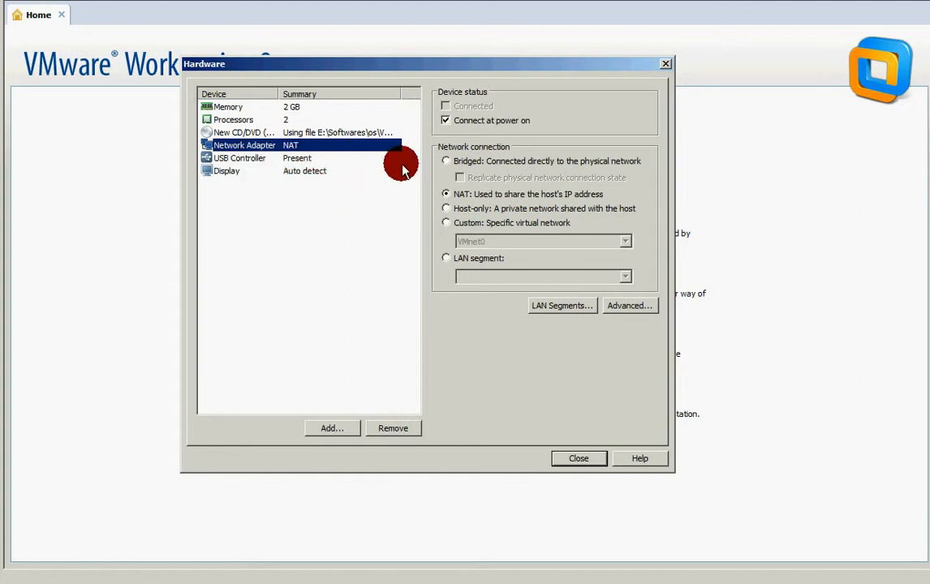
left_click(349, 432)
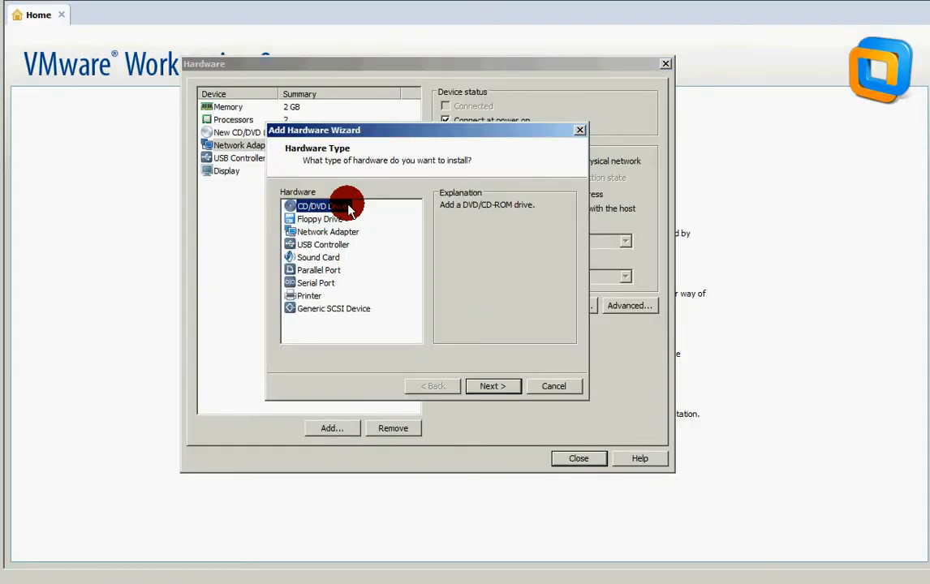
left_click(560, 390)
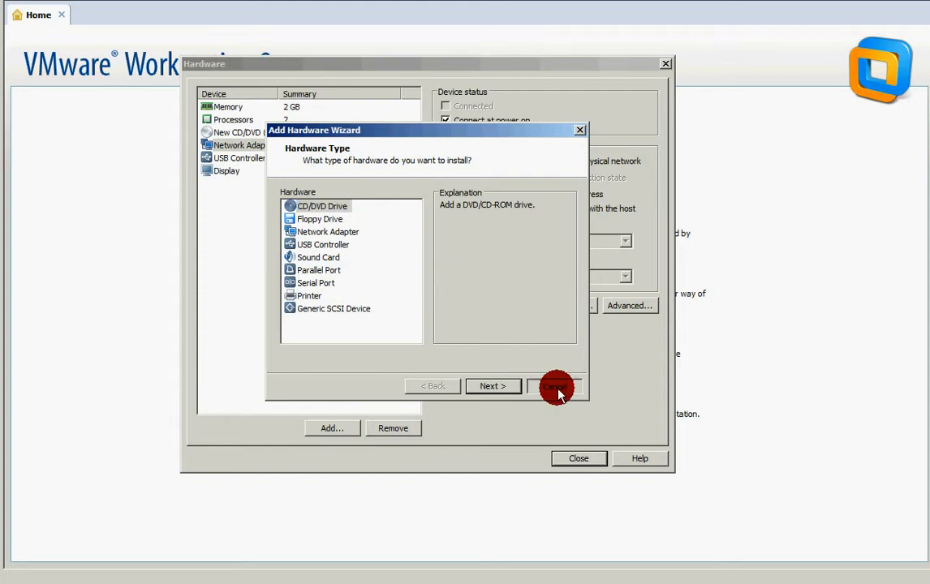
Close the hardware settings, create the virtual machine with power-on after creation enabled, and direct input to its console
left_click(573, 462)
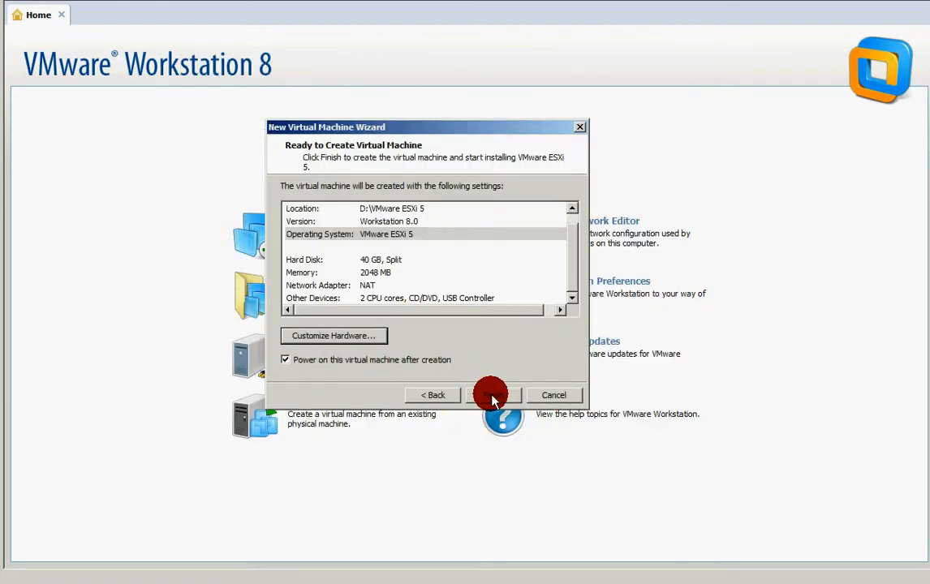
left_click(492, 397)
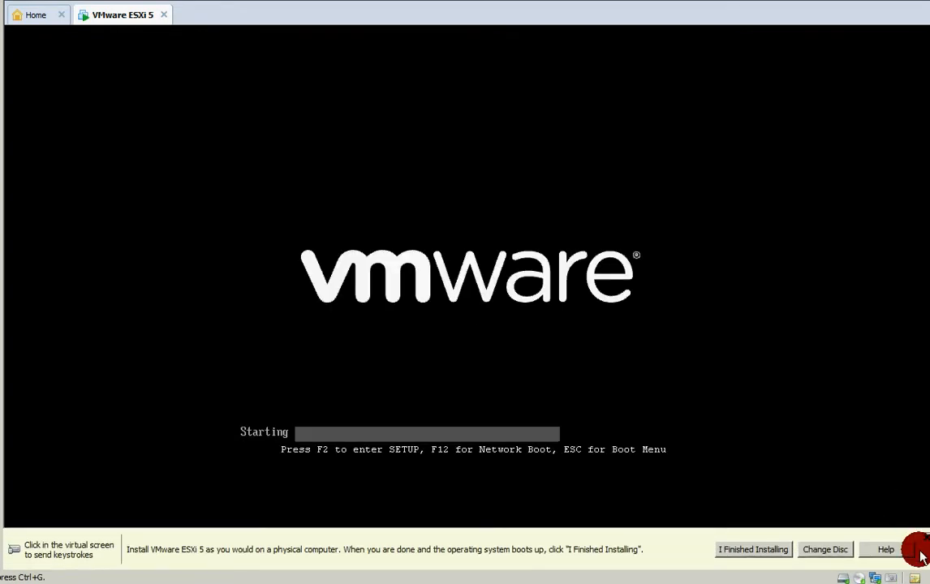
left_click(598, 359)
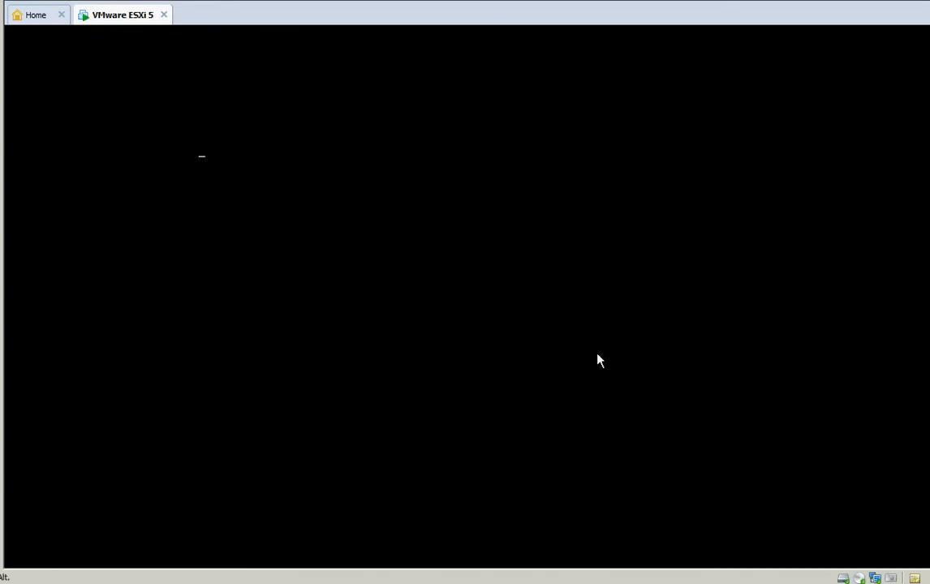
Boot the virtual machine into the ESXi-5.1.0-799733-standard Installer instead of the local disk
key("Down")
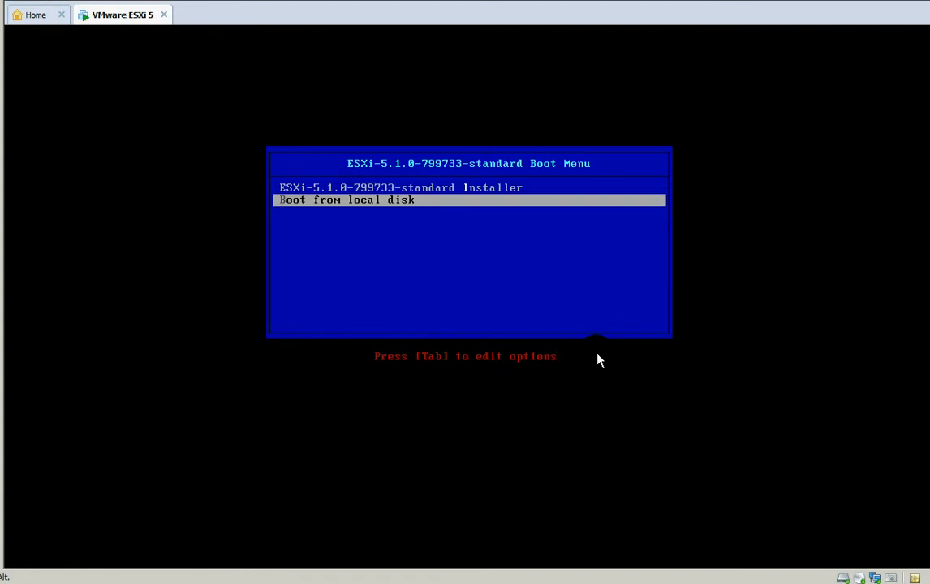
key("Up")
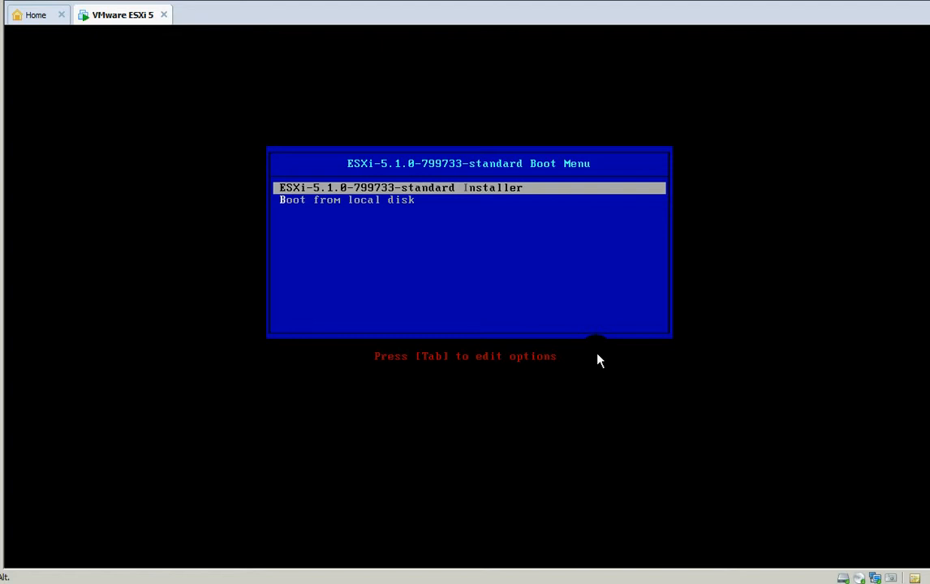
key("Return")
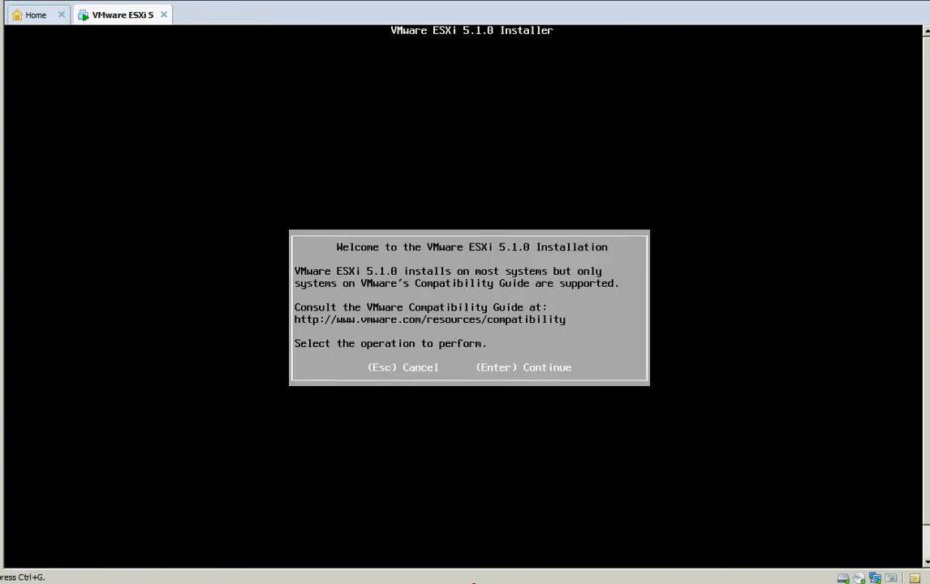
Continue past the ESXi 5.1.0 installation welcome screen and accept the End User License Agreement
left_click(509, 258)
left_click(528, 349)
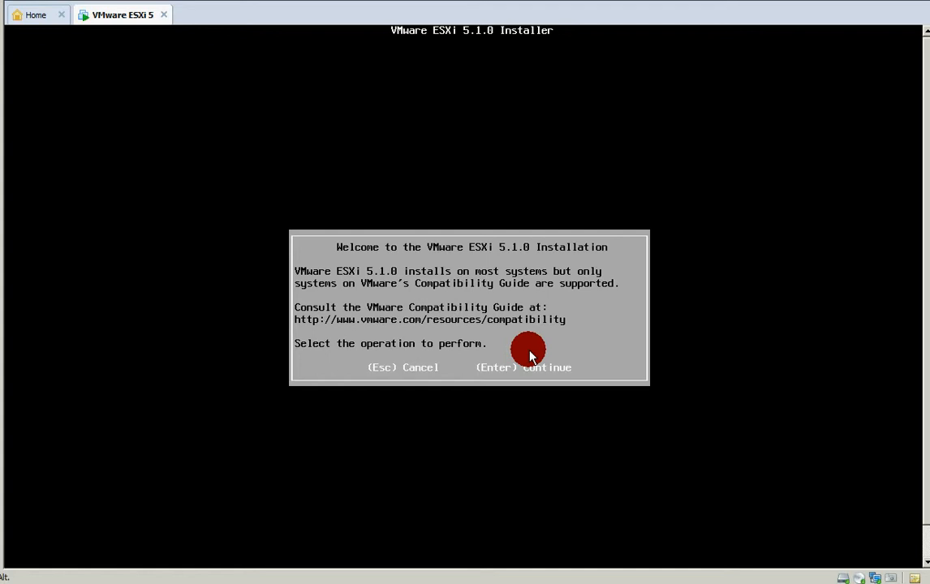
key("Return")
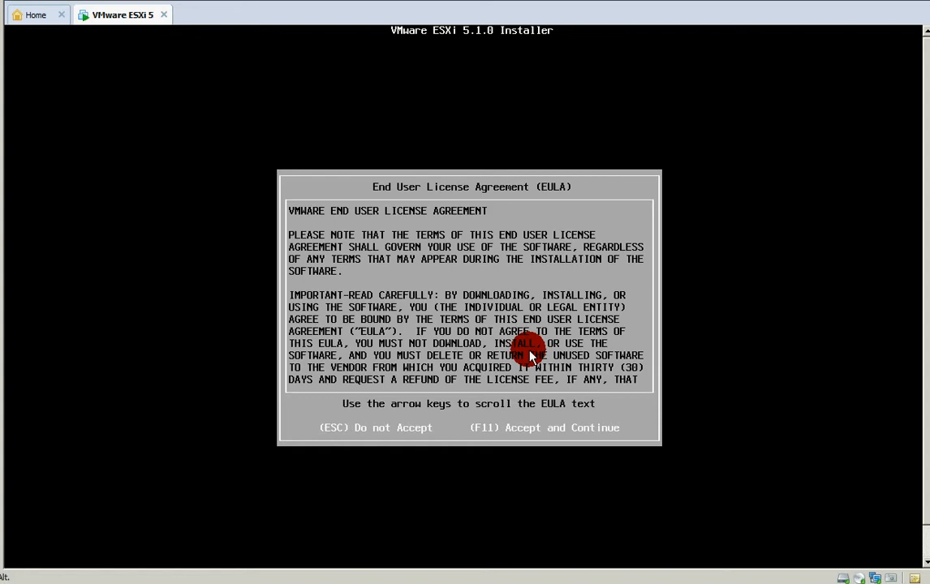
key("F11")
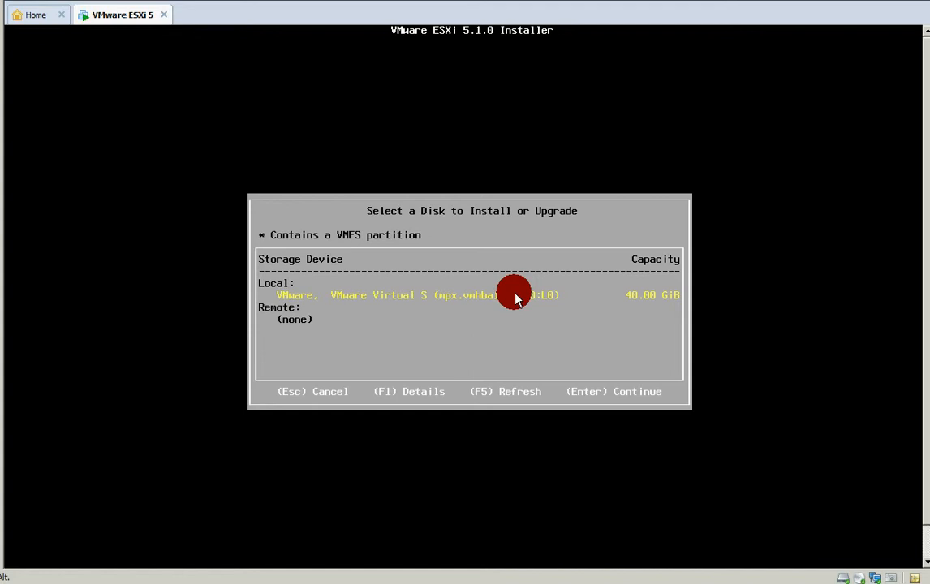
Check the details of the 40 GiB local VMware virtual disk and choose it as the installation target
key("F5")
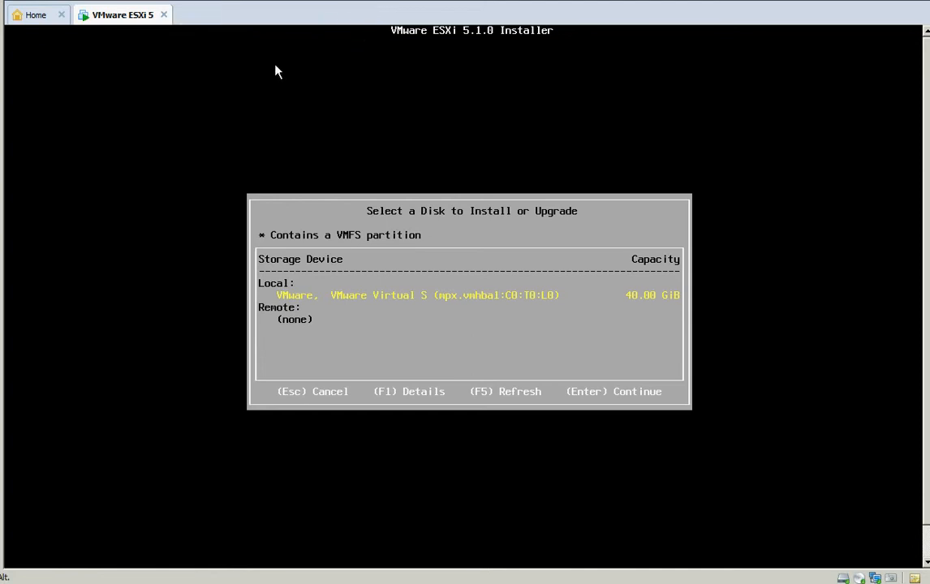
key("Return")
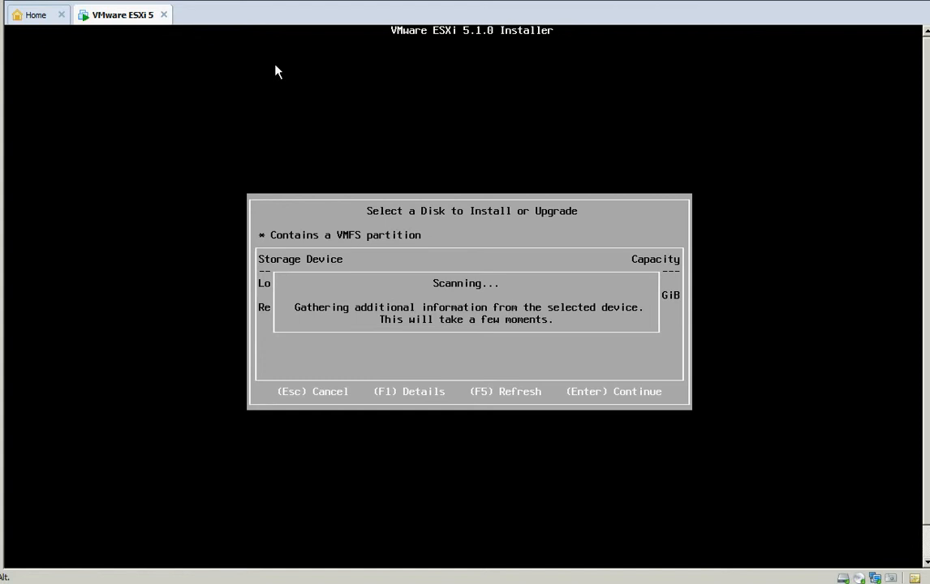
key("ctrl+alt")
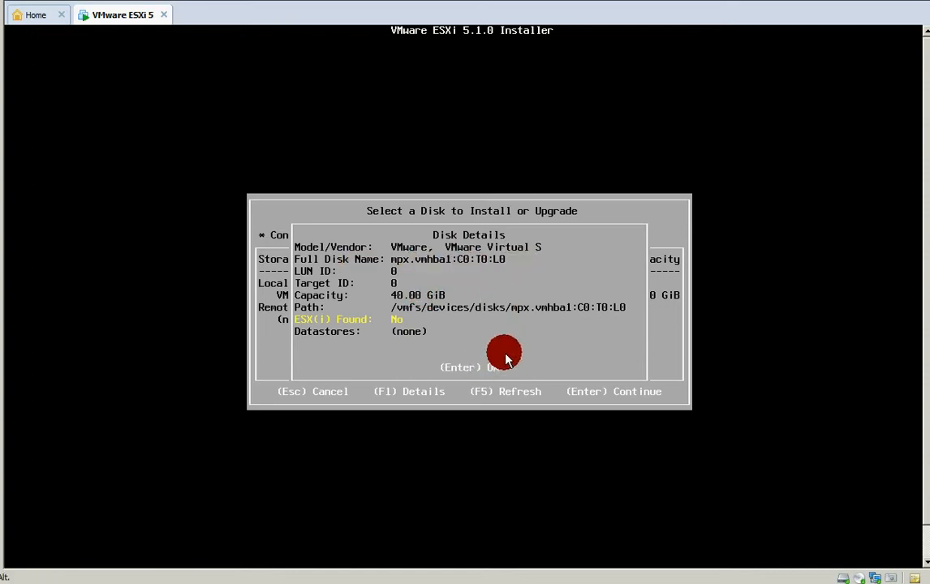
key("Return")
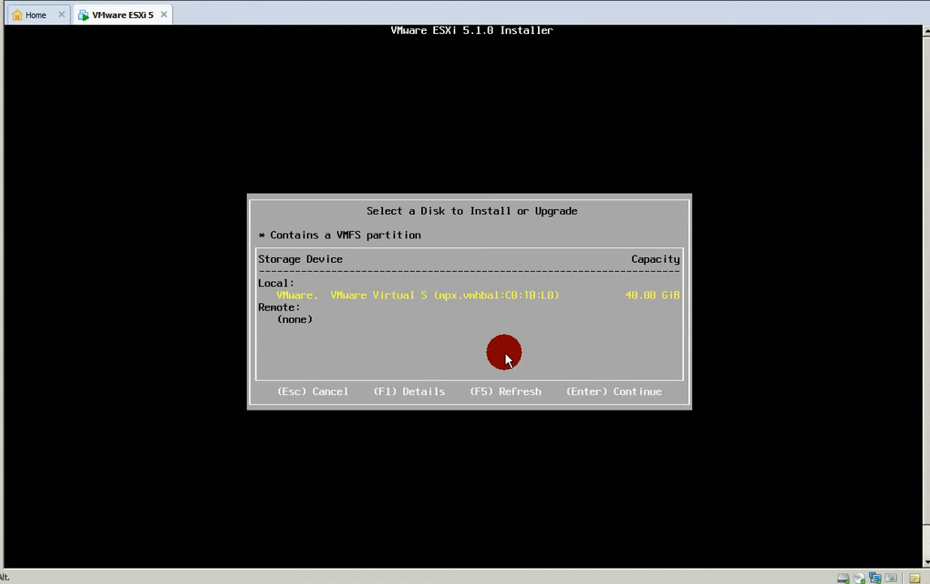
key("Return")
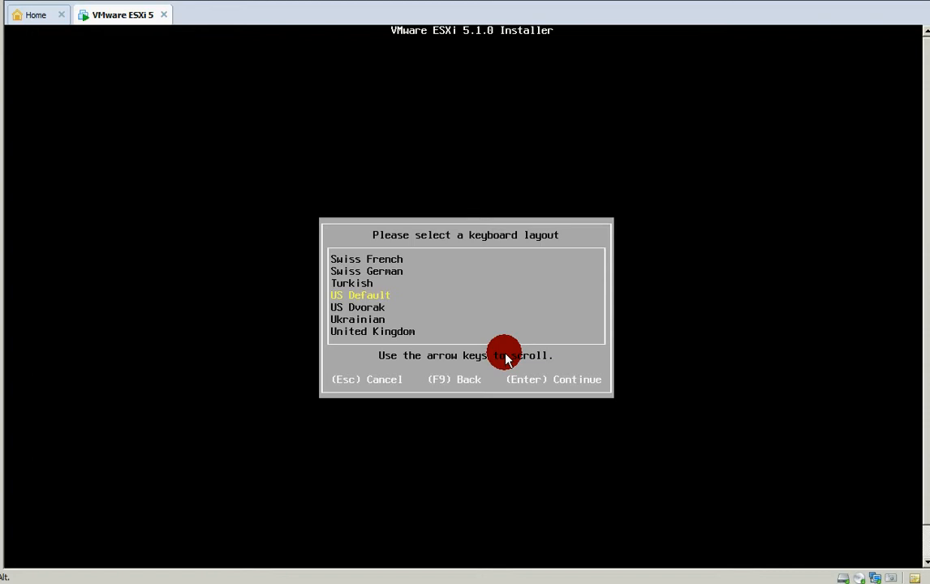
Accept the US Default keyboard layout, then enter and confirm the root password for the host
key("Return")
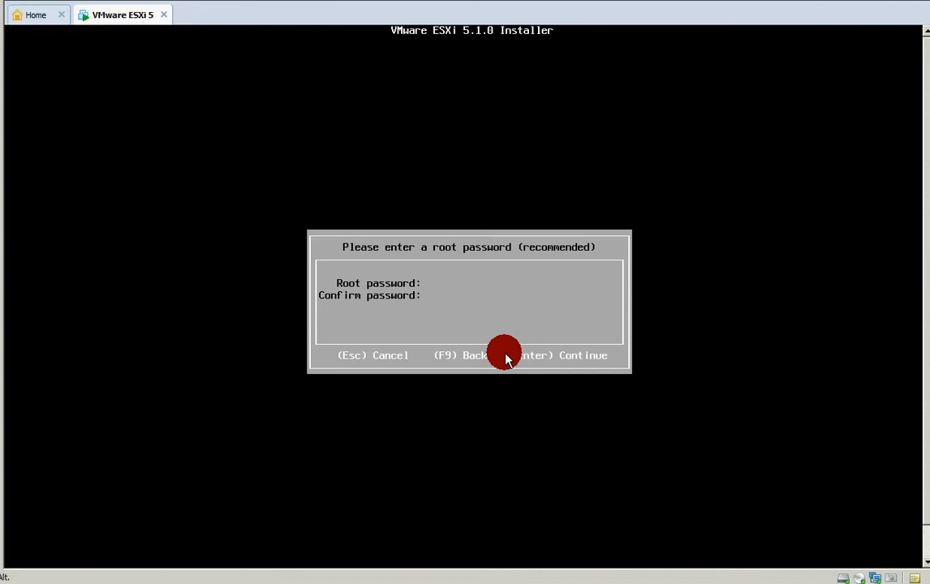
type("*")
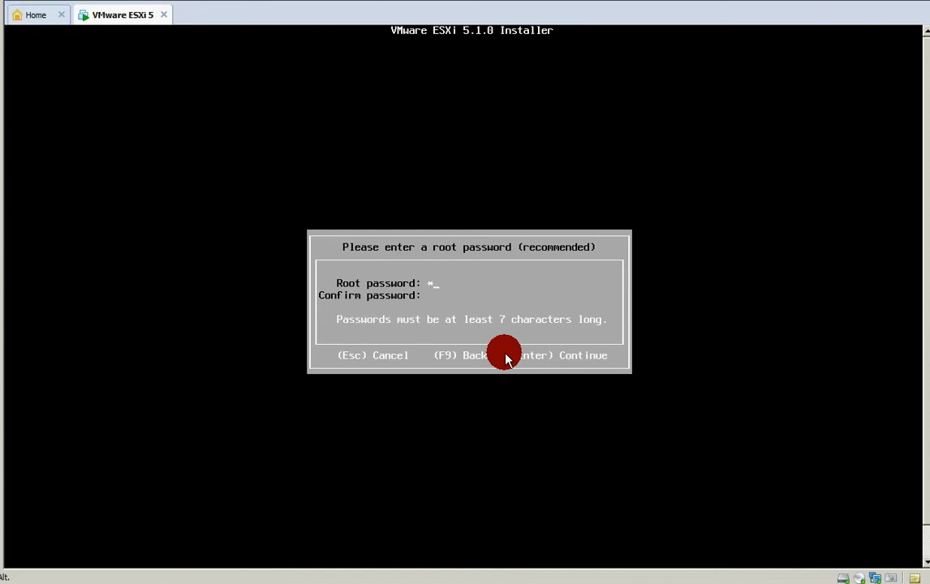
type("********")
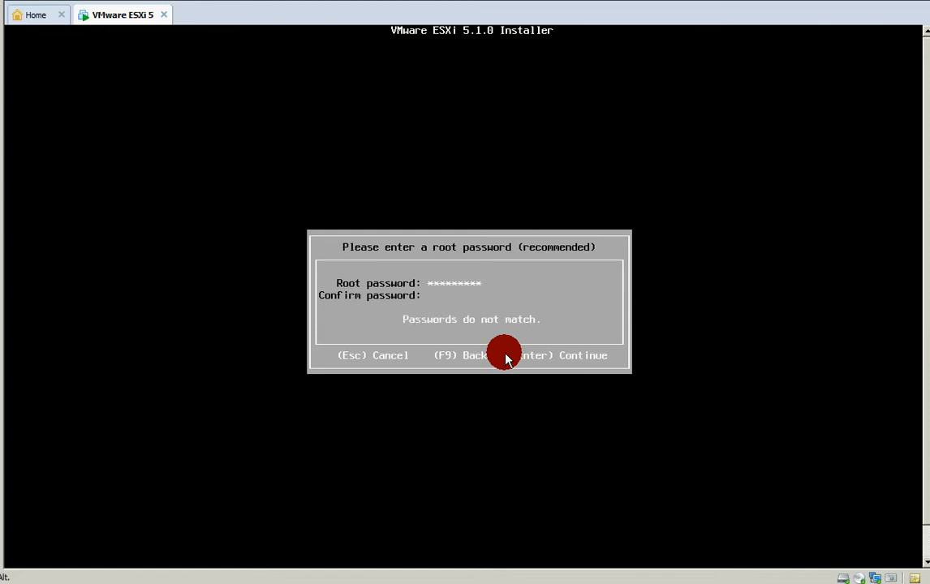
type("*********")
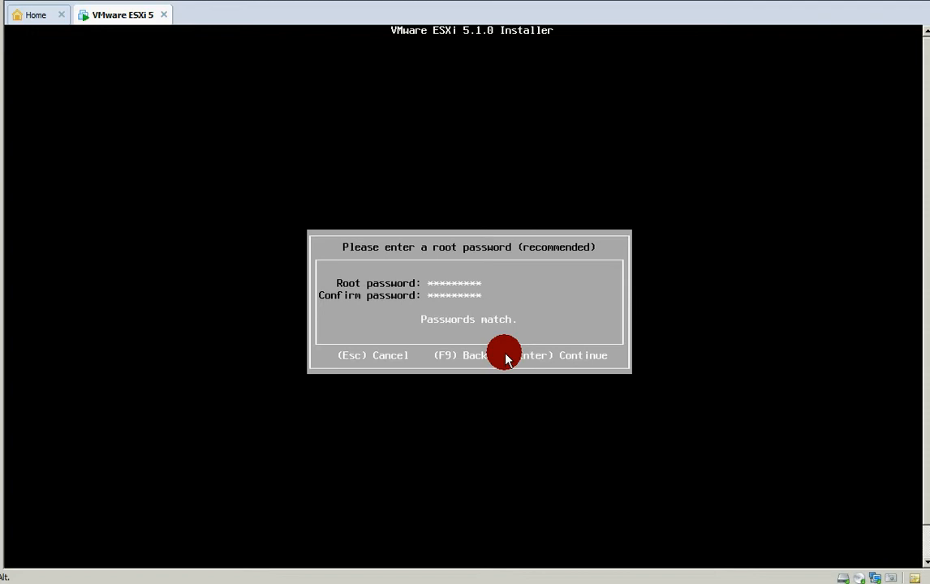
key("Return")
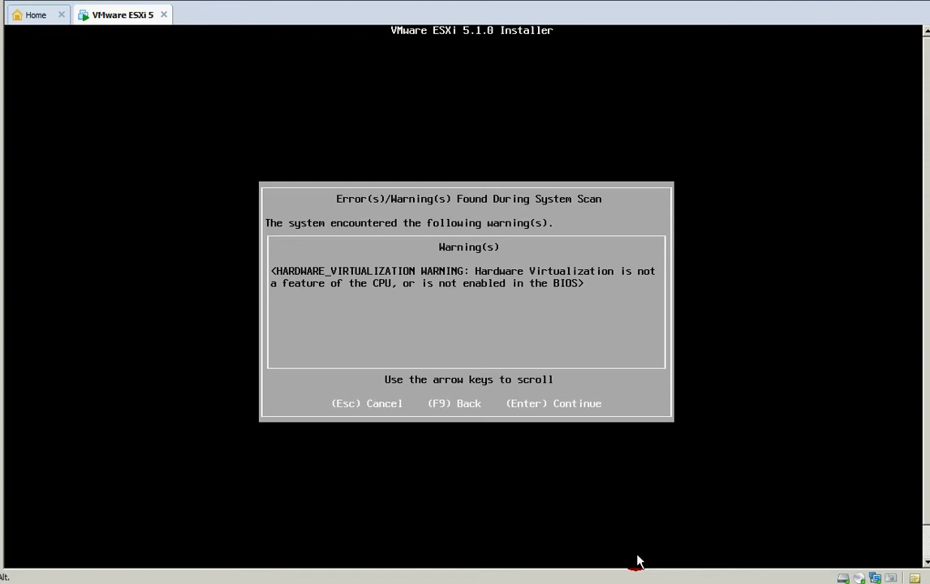
Proceed past the system scan results, install ESXi 5.1.0 on mpx.vmhba1:C0:T0:L0, and reboot the server
key("Return")
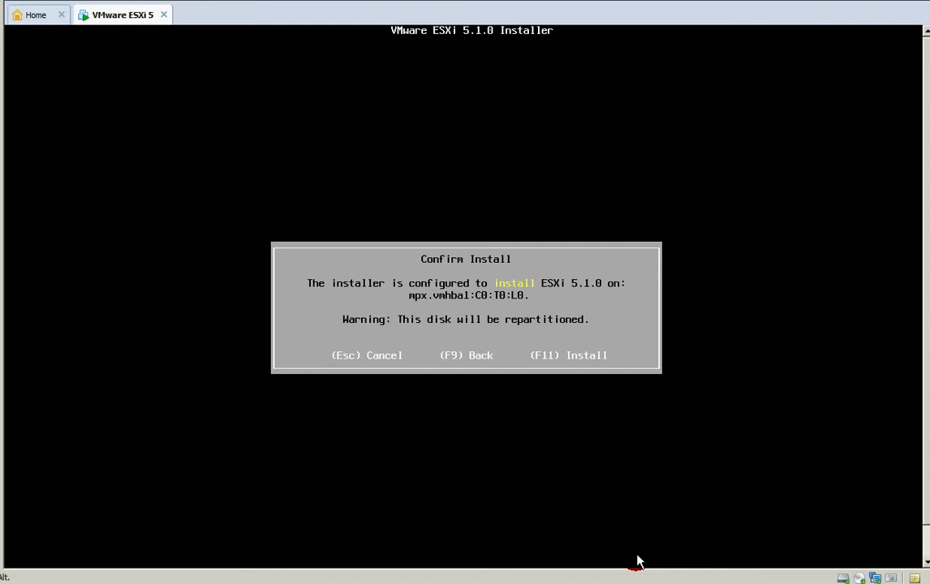
key("F11")
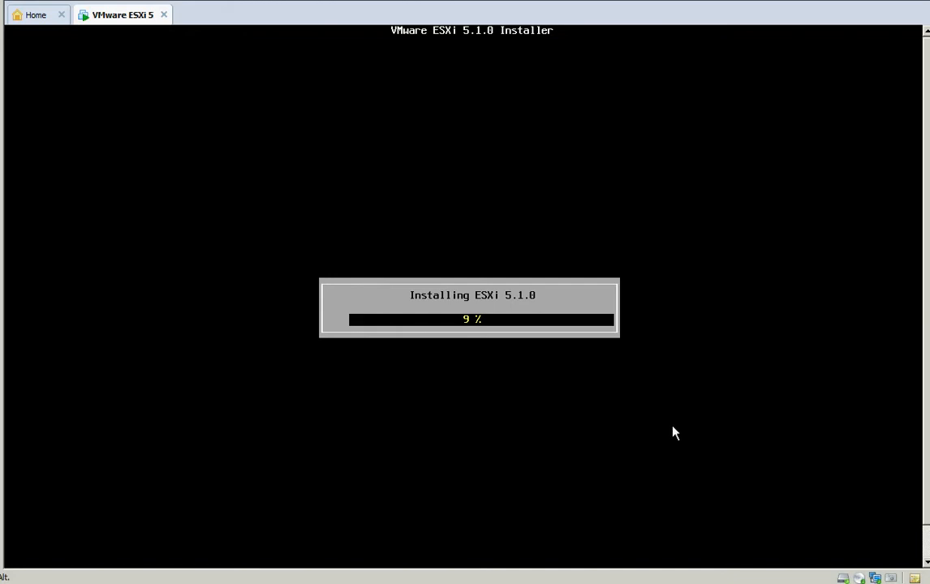
key("ctrl+alt")
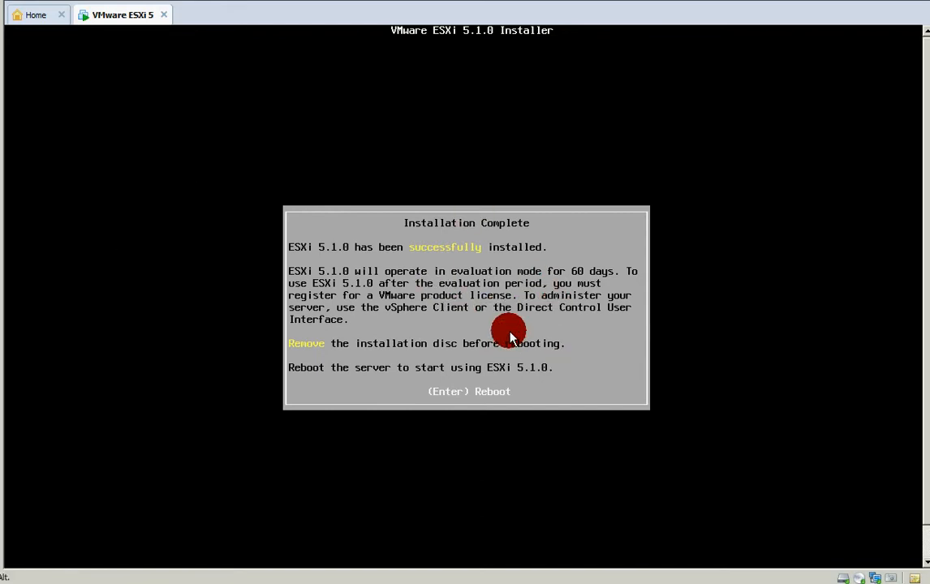
key("Return")
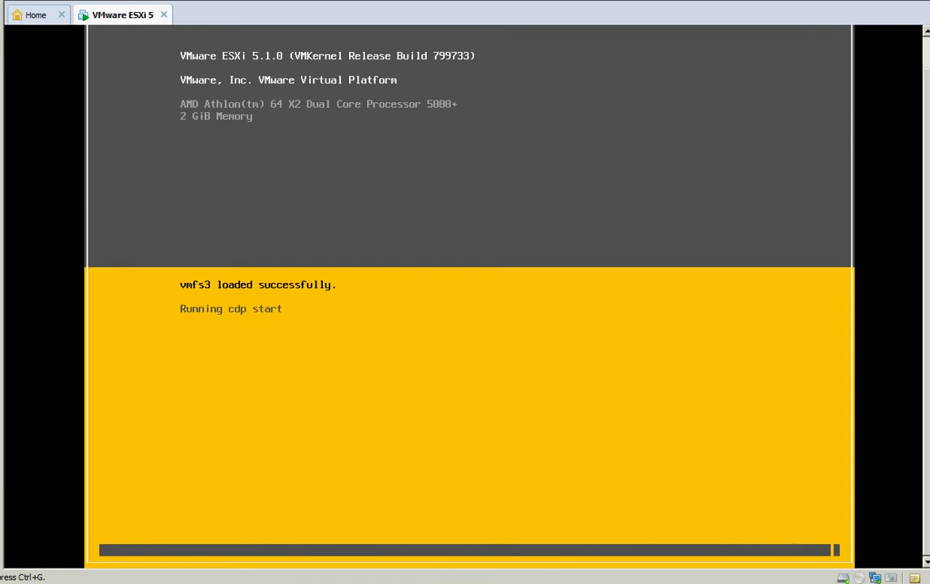
Log in to the ESXi host's system customization as root, entering the root password
left_click(408, 325)
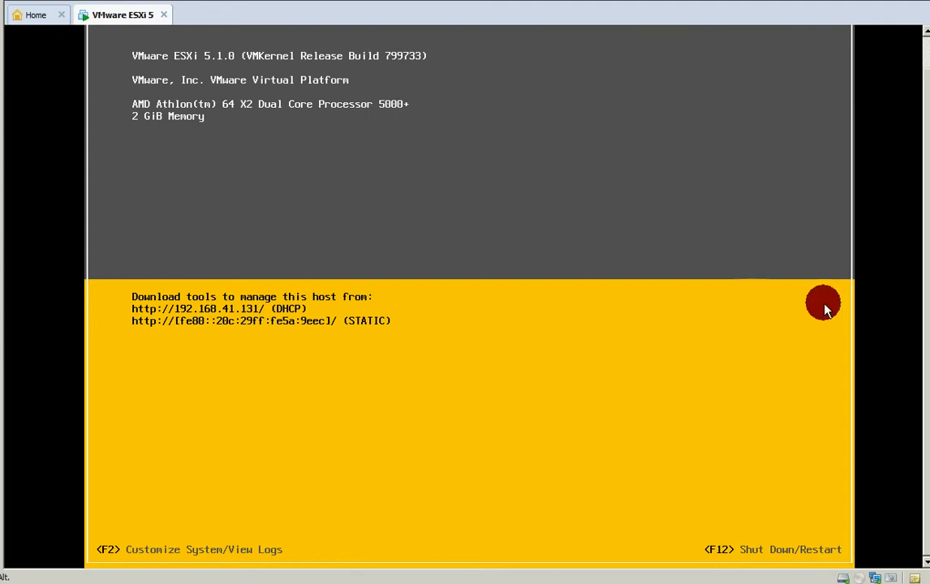
key("ctrl+alt")
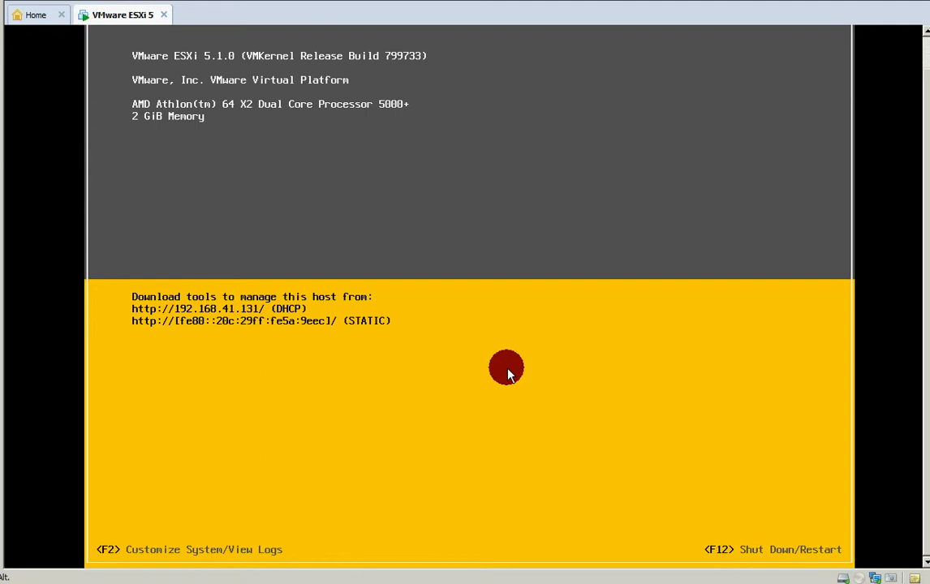
key("F2")
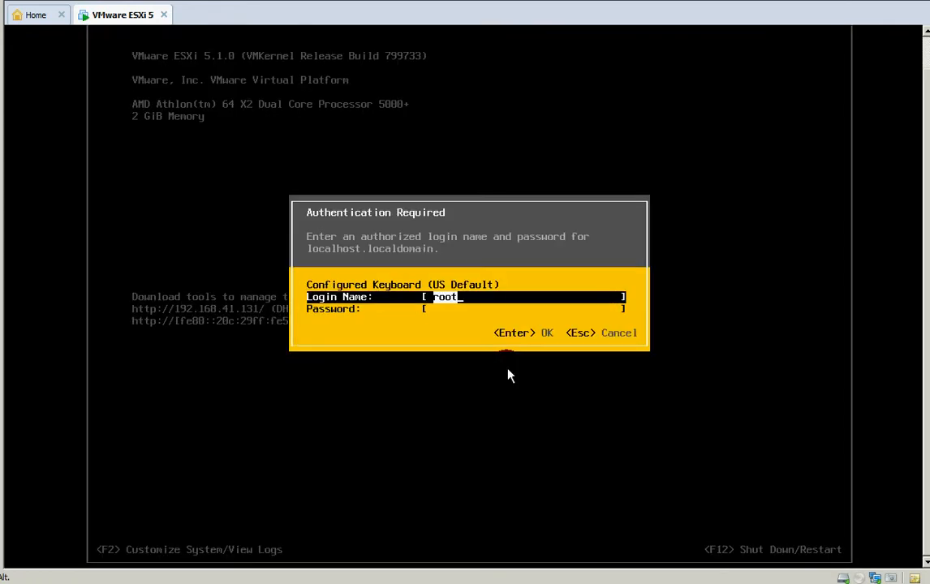
key("Tab")
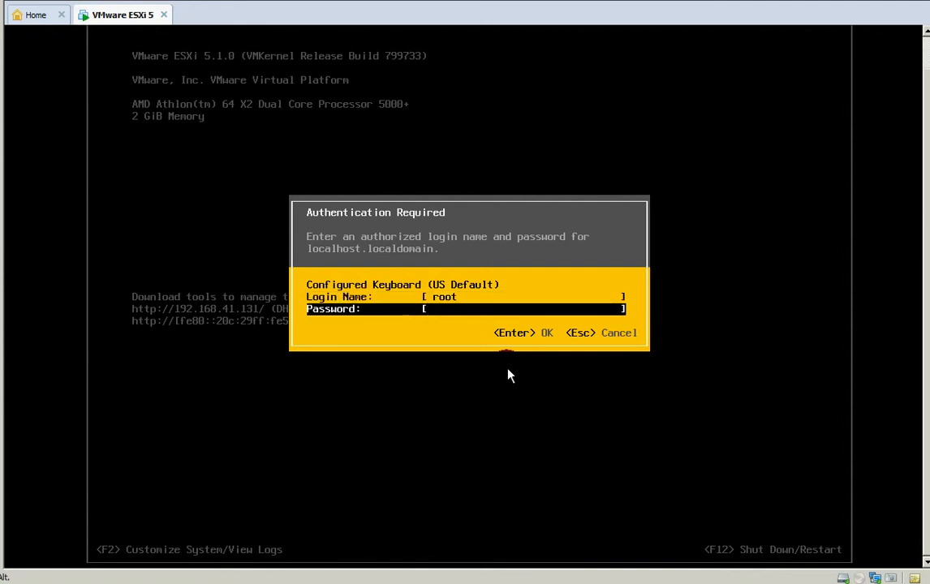
type("*********")
key("Return")
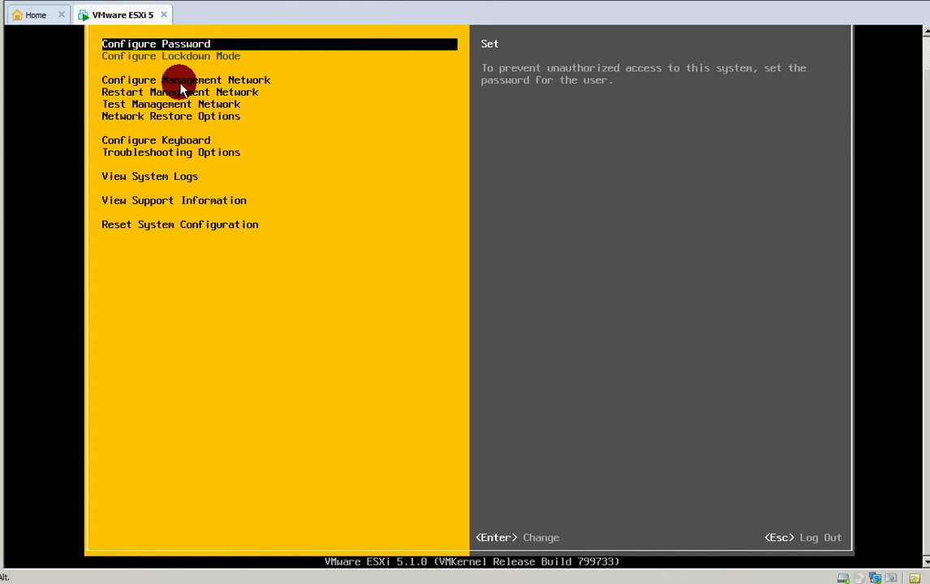
View the host's Configure Password form and close it without changing the password
key("Down")
key("Up")
key("Return")
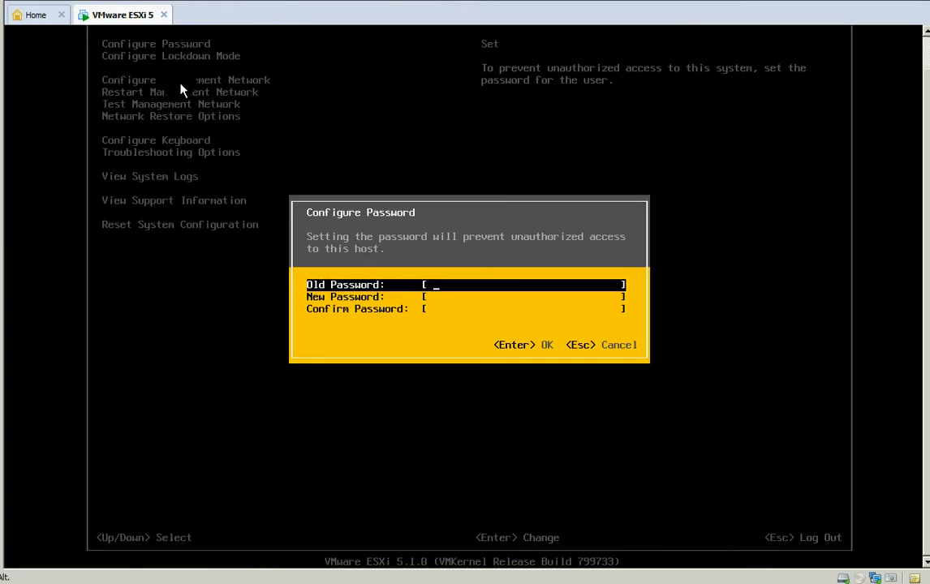
left_click(180, 89)
key("Escape")
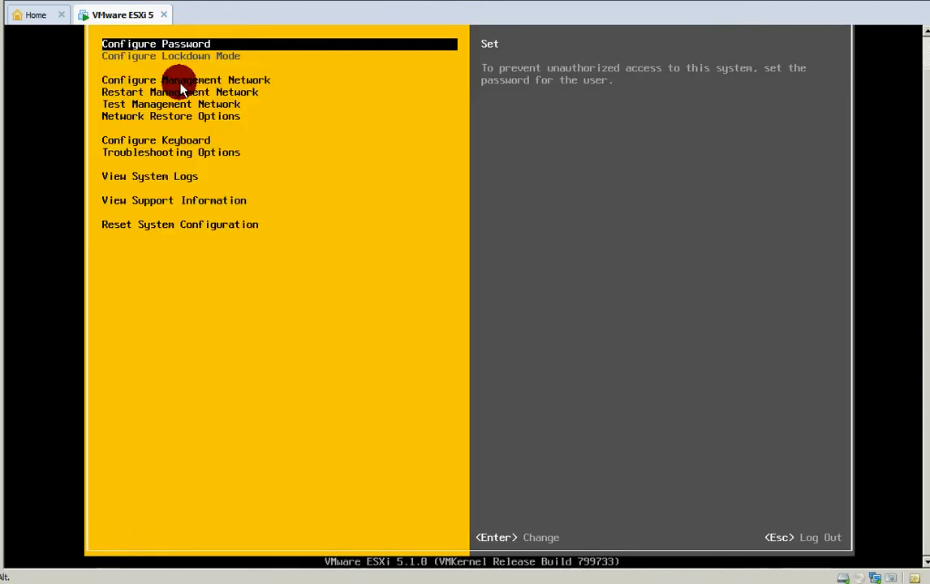
Open the management network configuration, view the adapter details of vmnic0, and keep it as the management adapter
key("Down")
key("Return")
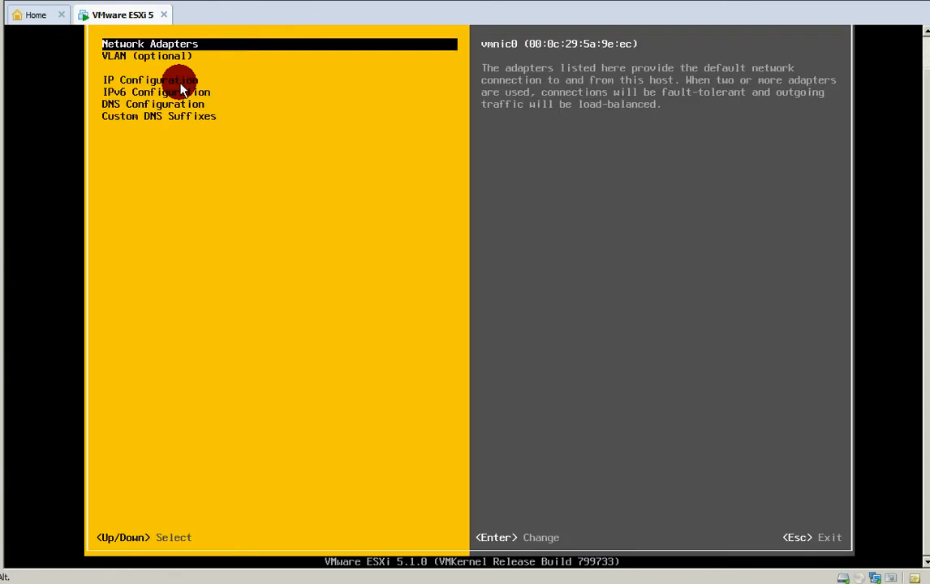
key("Return")
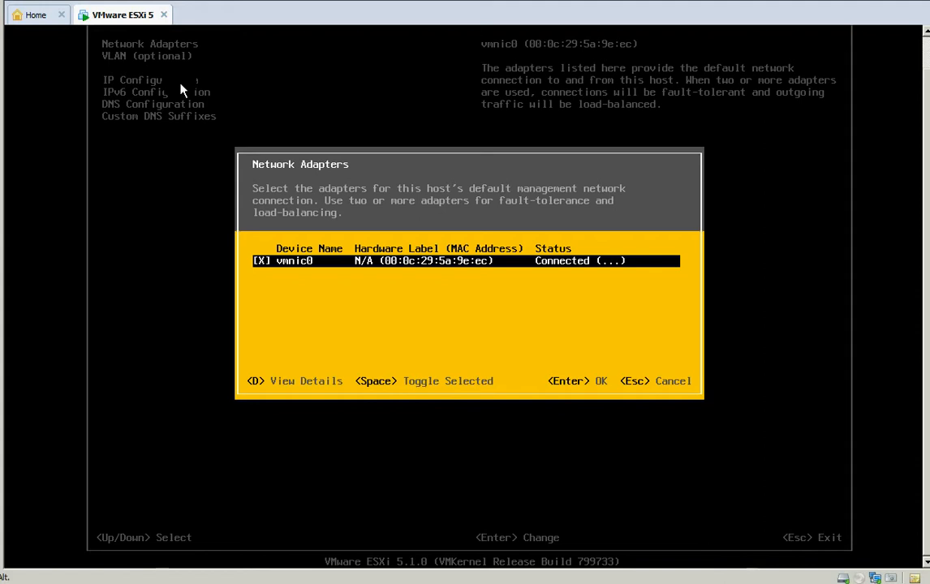
key("d")
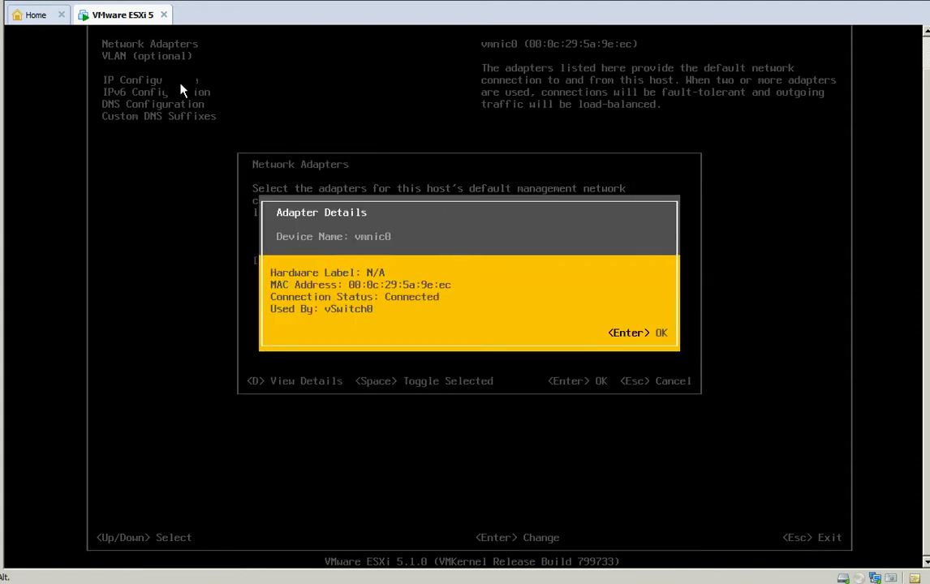
key("Return")
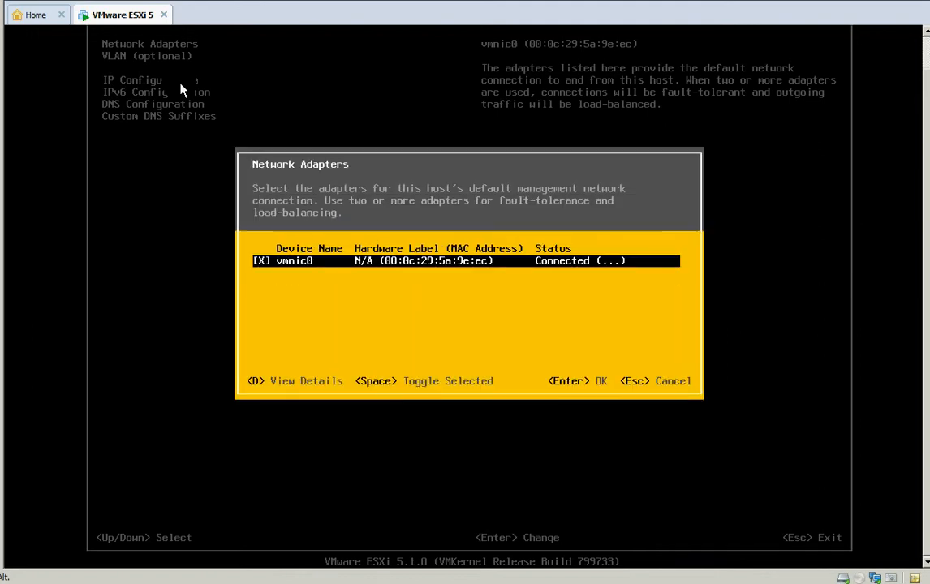
key("Return")
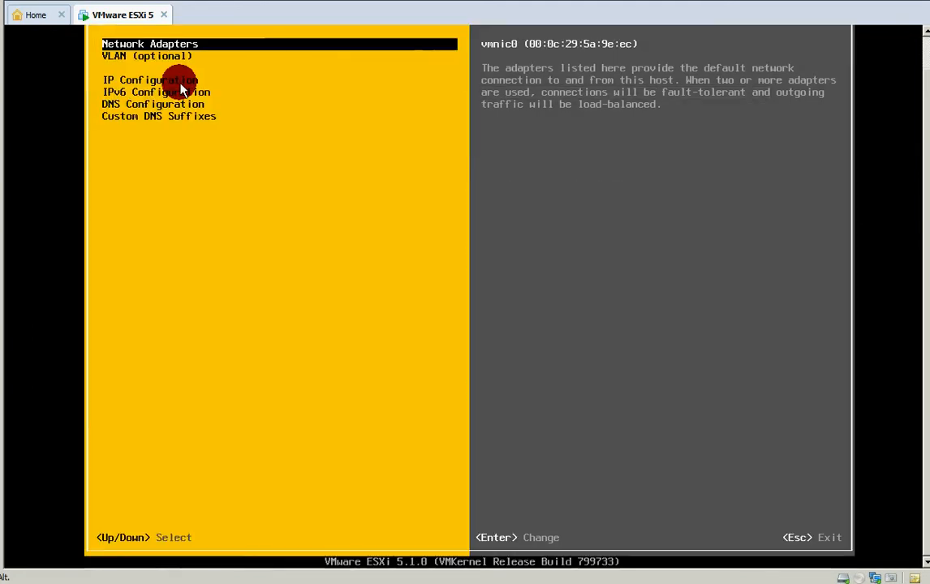
View the optional VLAN ID setting of the management network and leave it unset
key("Down")
key("Return")
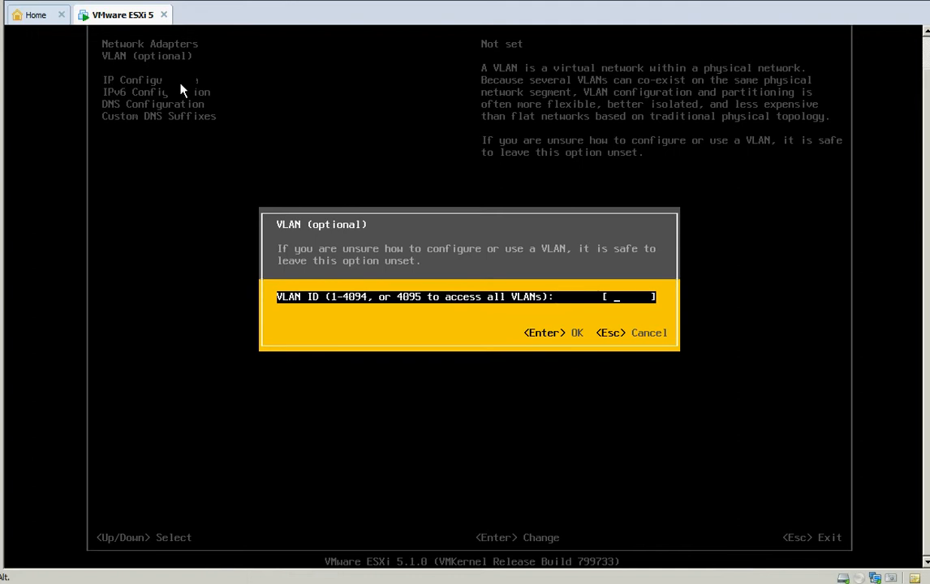
key("Escape")
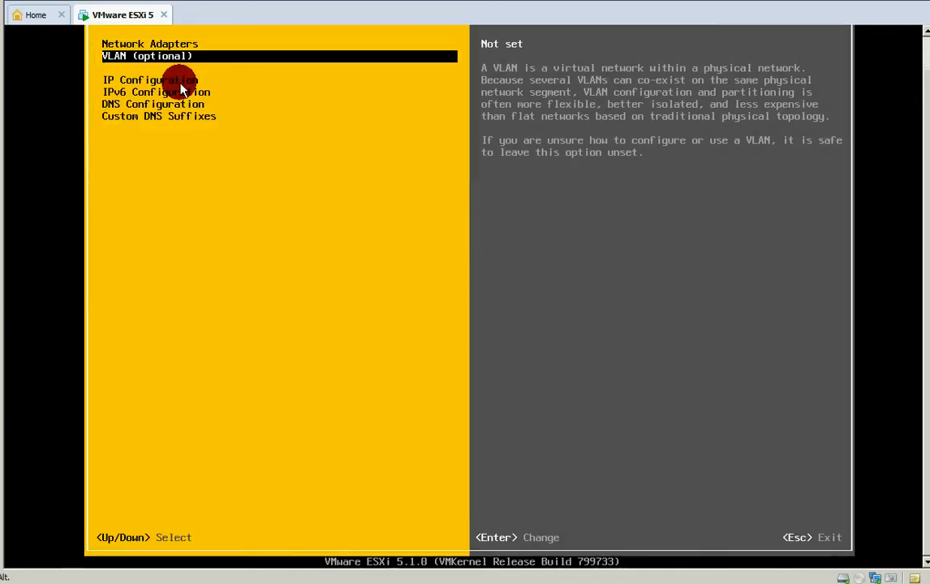
View the dynamic and static options in the management network's IP Configuration and close it without changing the addressing
key("Down")
key("Return")
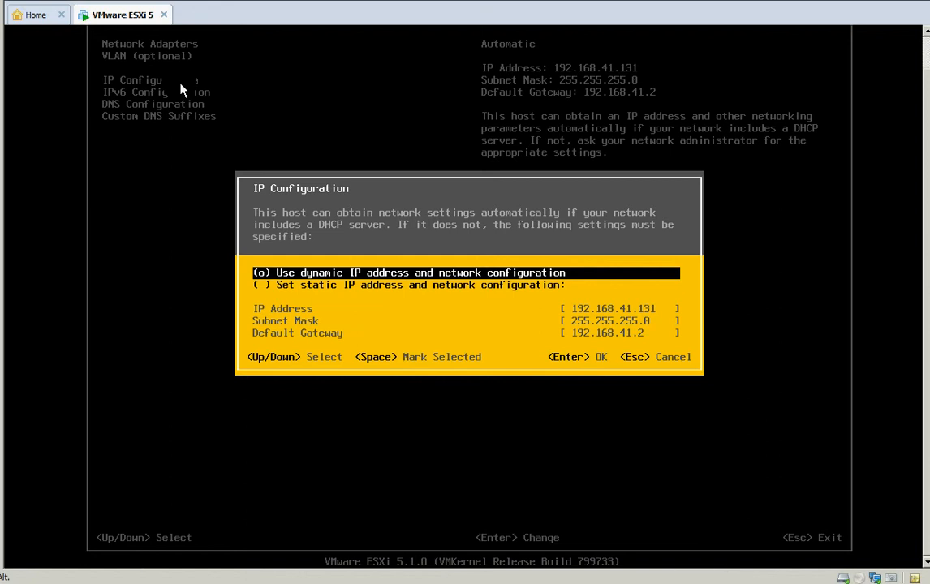
key("Down")
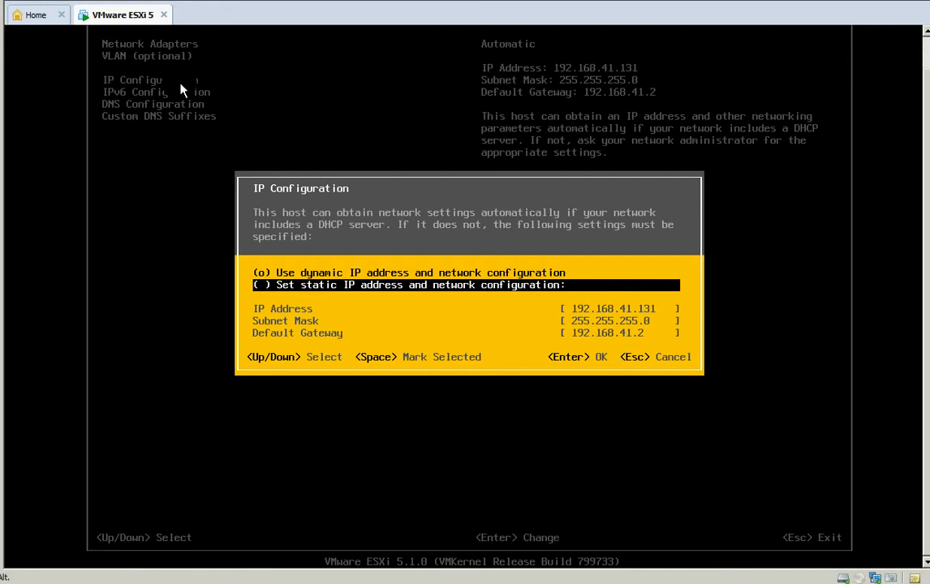
key("Escape")
key("Return")
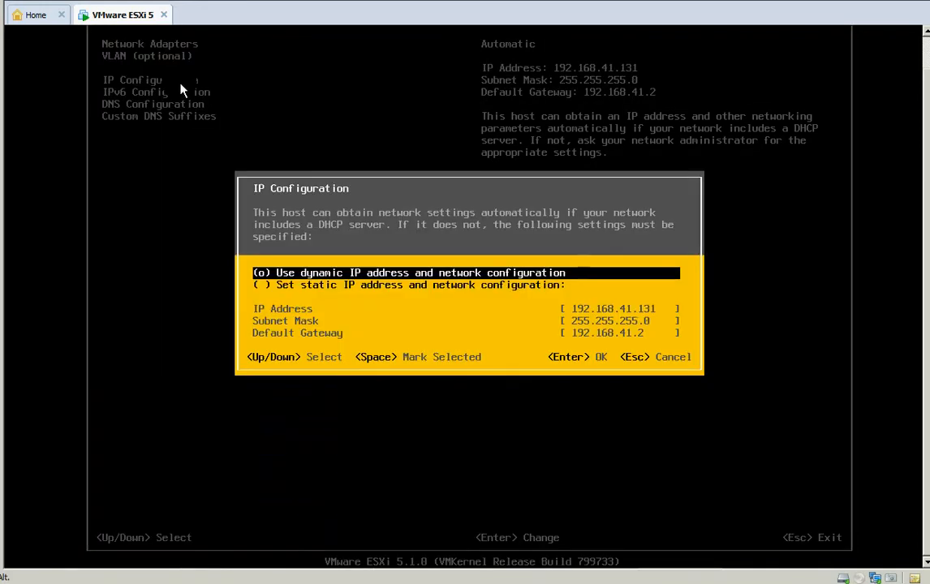
key("Down")
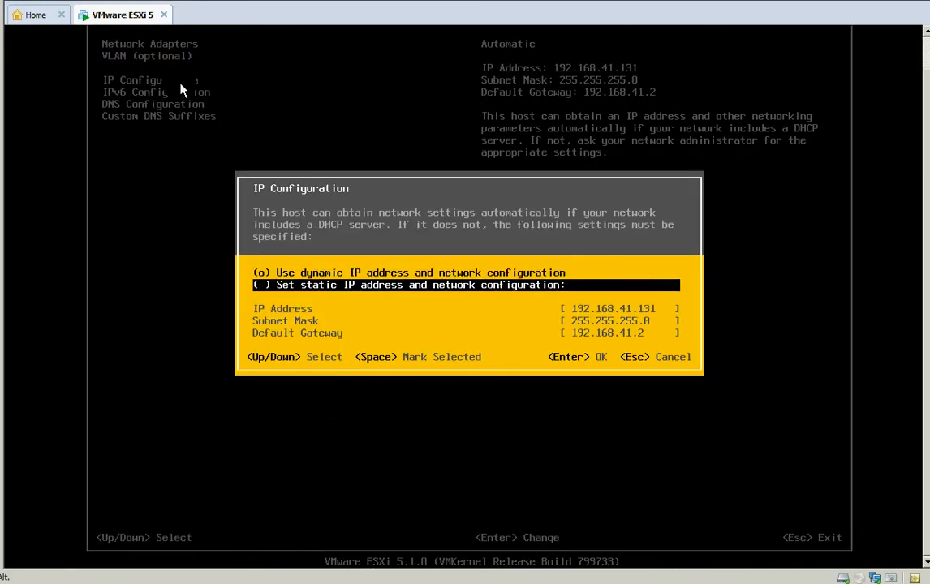
key("Escape")
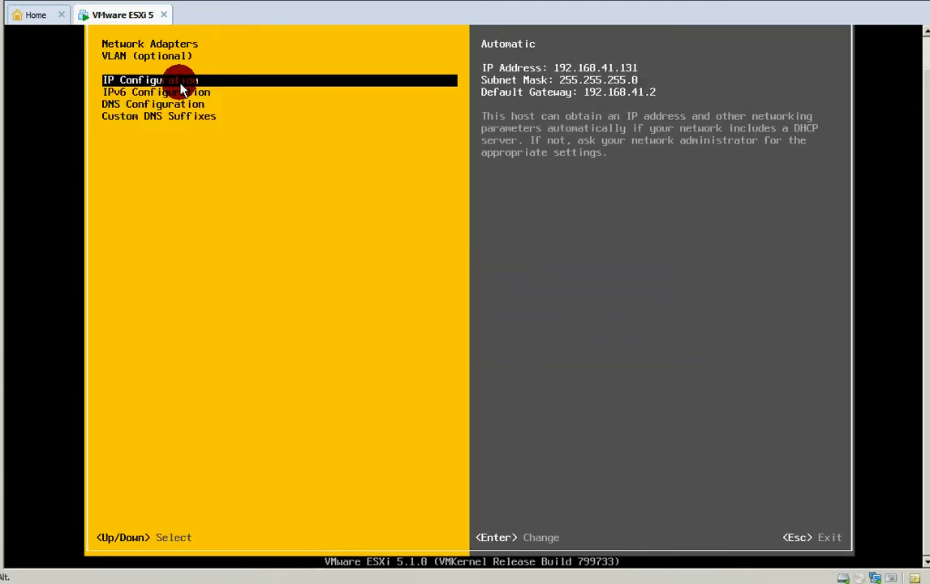
View the management network's IPv6 Configuration options and close the form without changing them
key("Down")
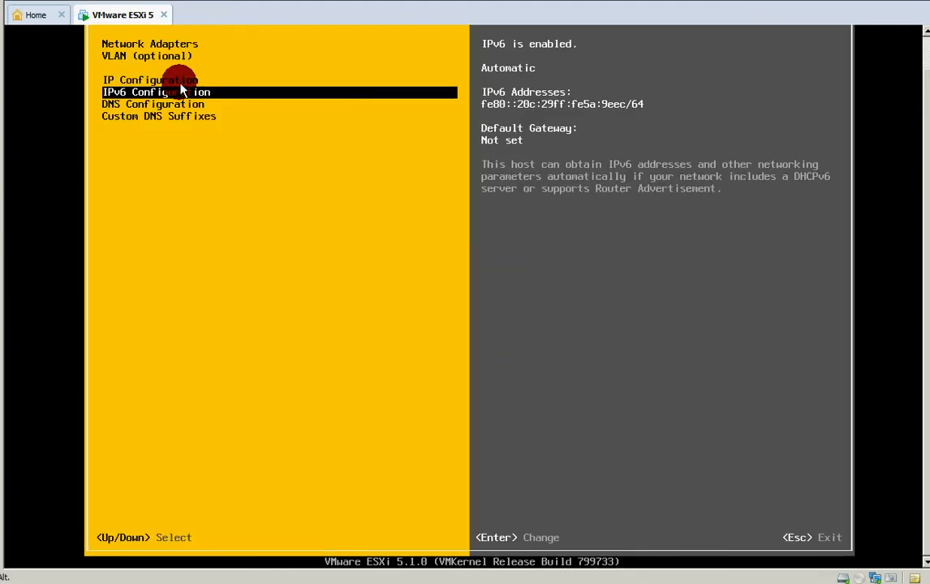
key("Return")
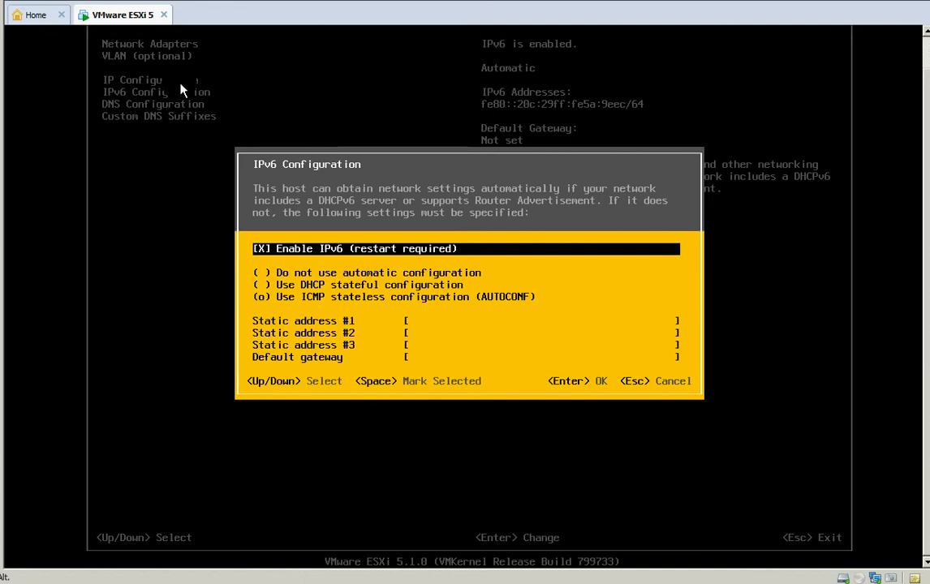
key("Down")
key("Up")
key("Down")
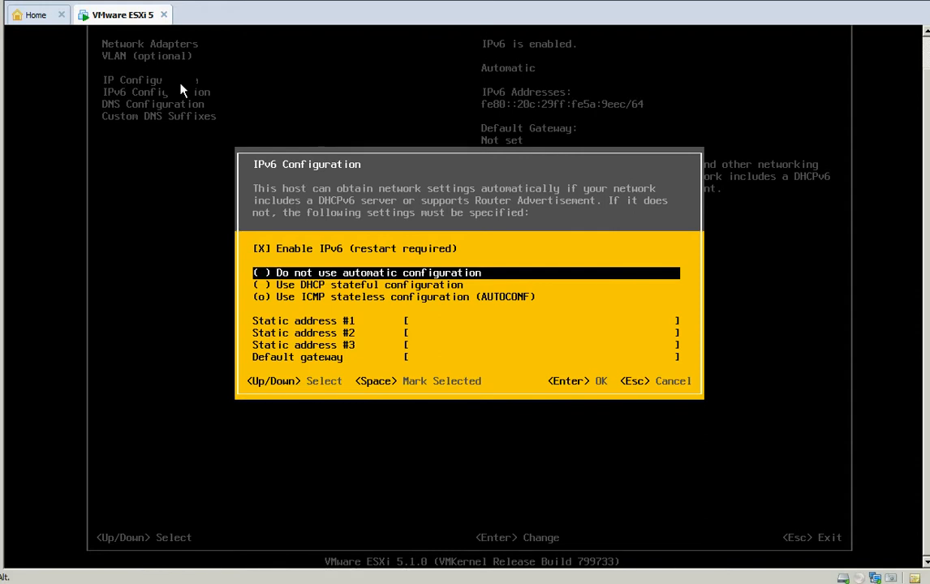
key("Escape")
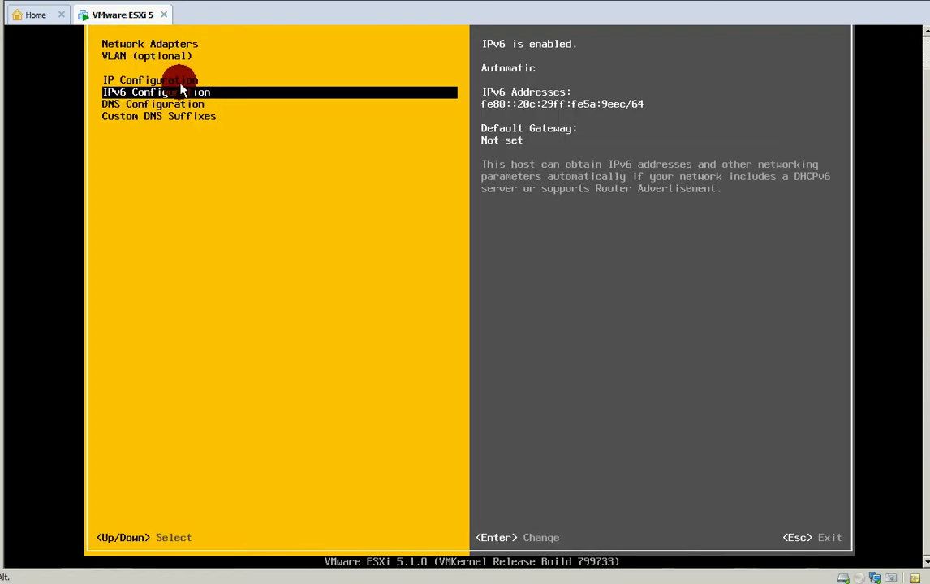
View the DNS Configuration options, cancel without changes, and leave the management network configuration
key("Down")
key("Return")
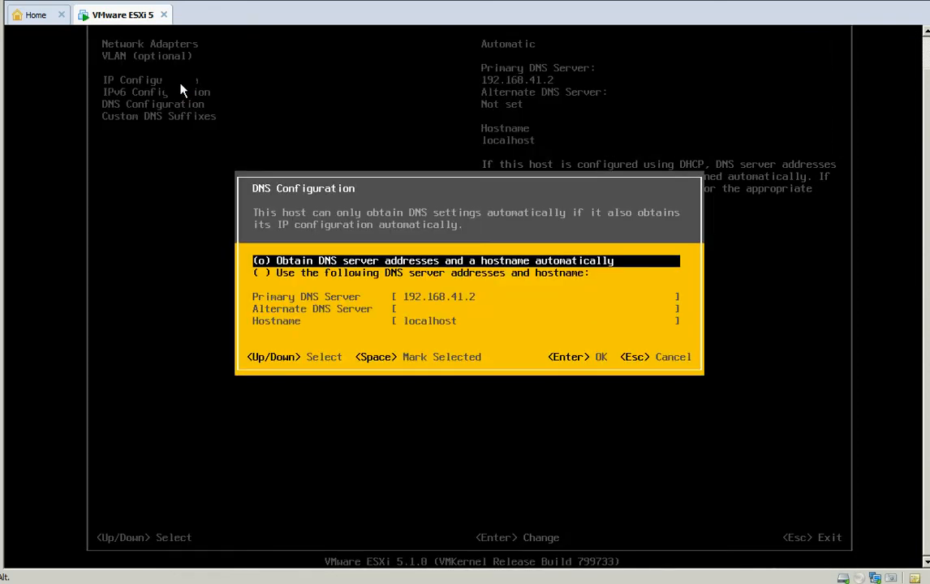
key("Down")
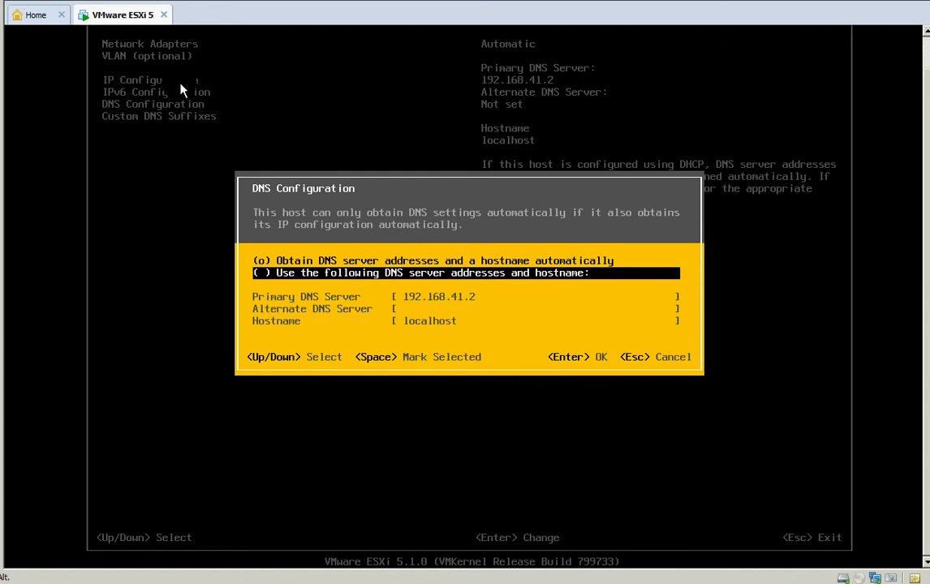
key("Escape")
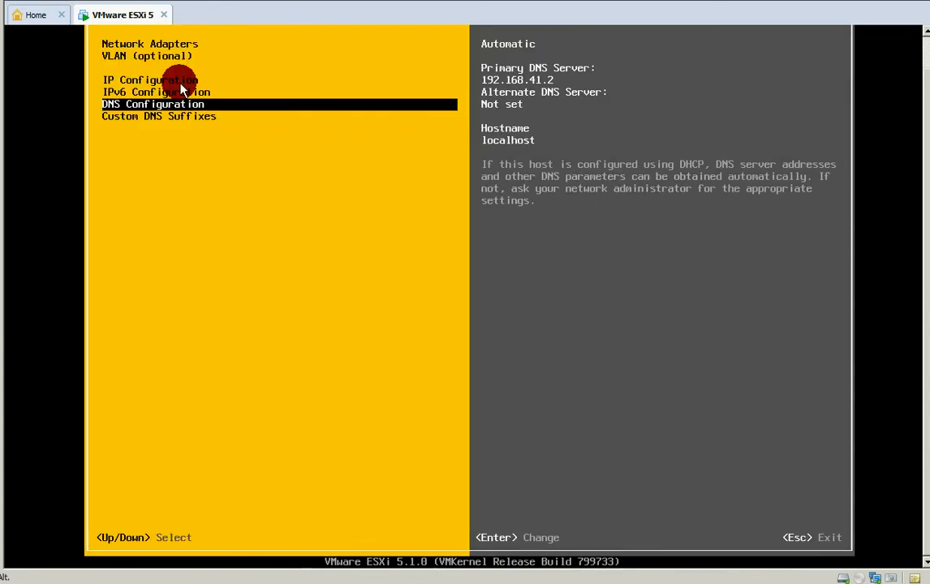
key("Escape")
Run the management network test with the preset ping addresses and hostname, and close its results
key("Down")
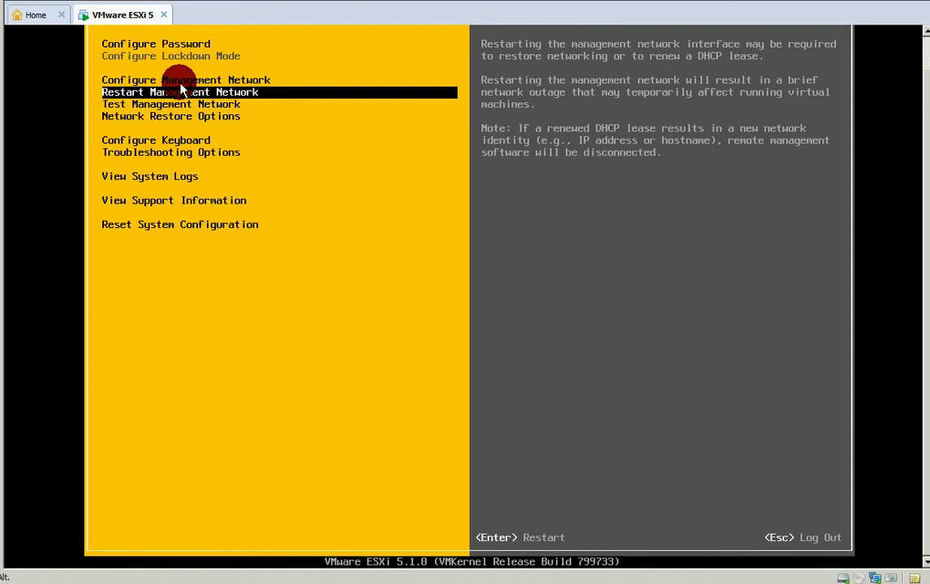
key("Down")
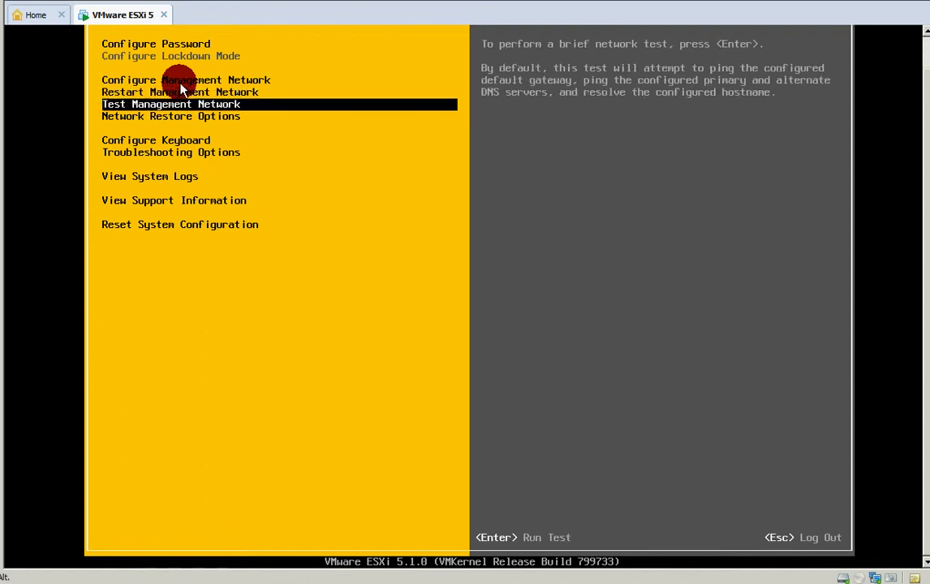
key("Return")
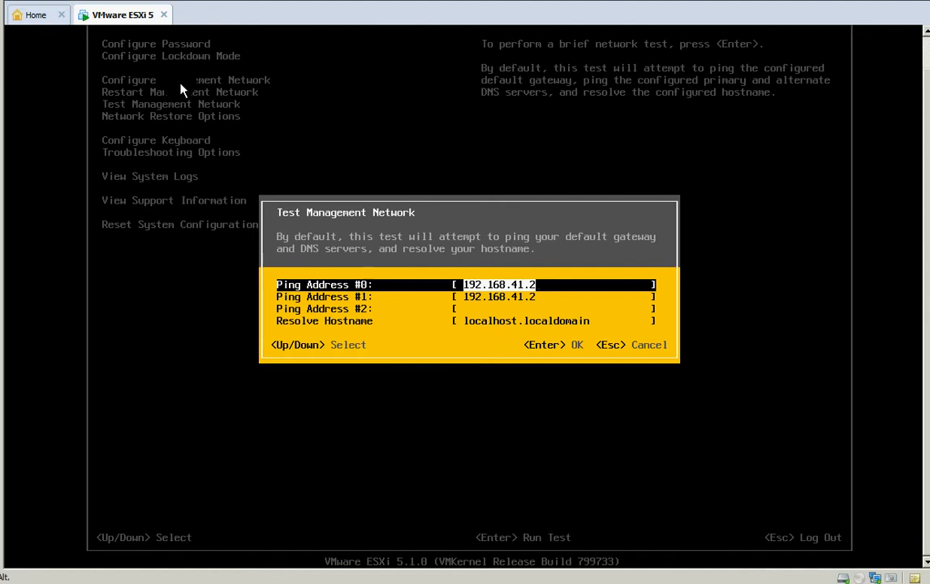
key("Return")
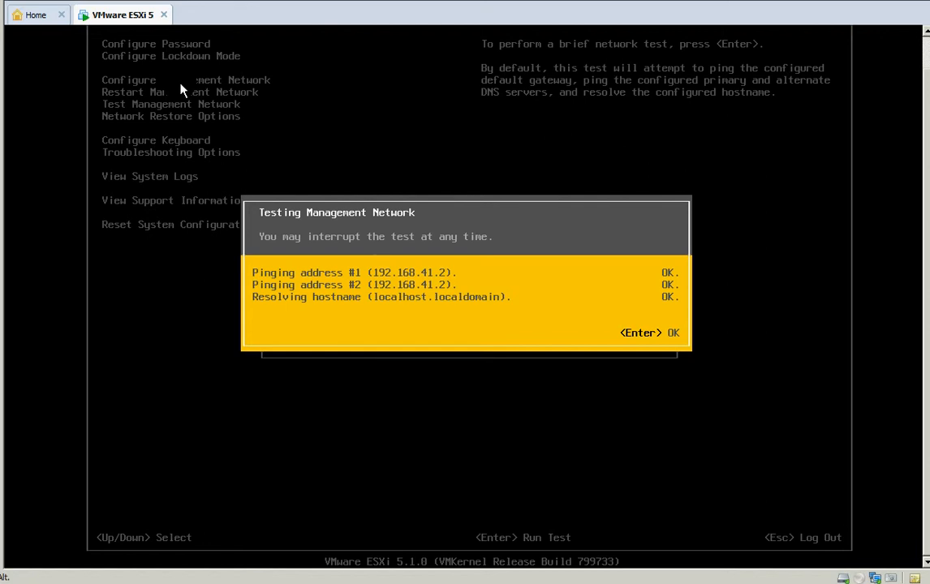
left_click(180, 89)
key("Return")
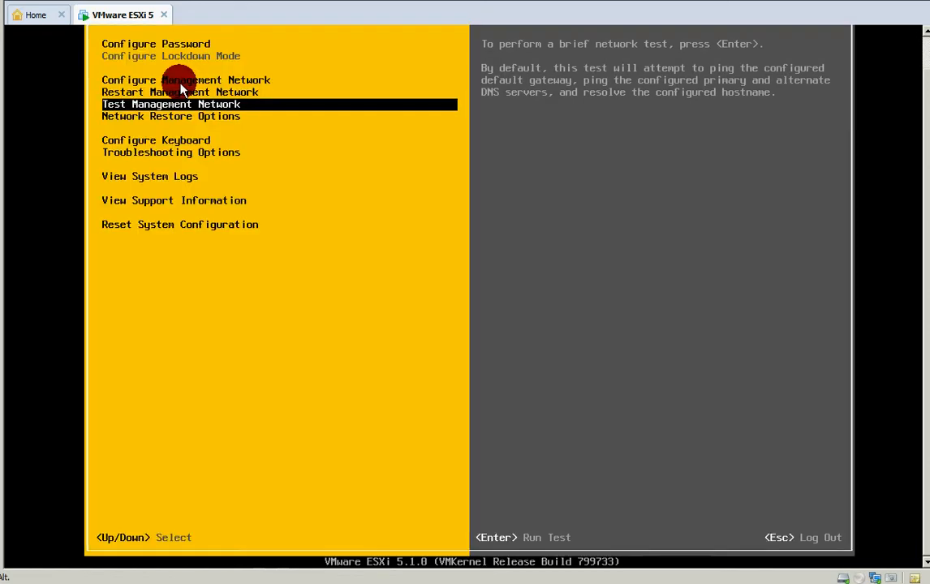
Look through the network restore, troubleshooting and system reset options of the host, and log out of system customization
key("Down")
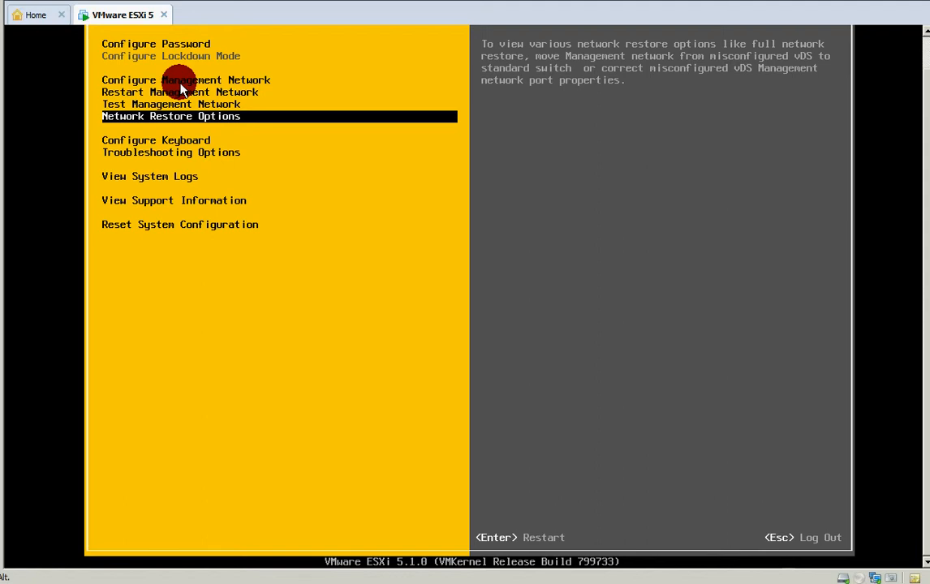
key("Down")
key("Down")
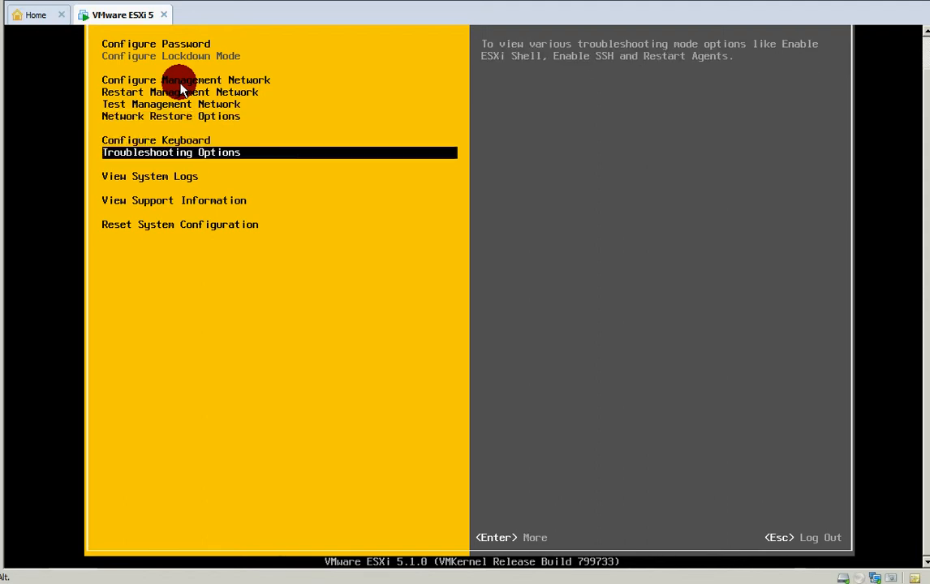
key("Return")
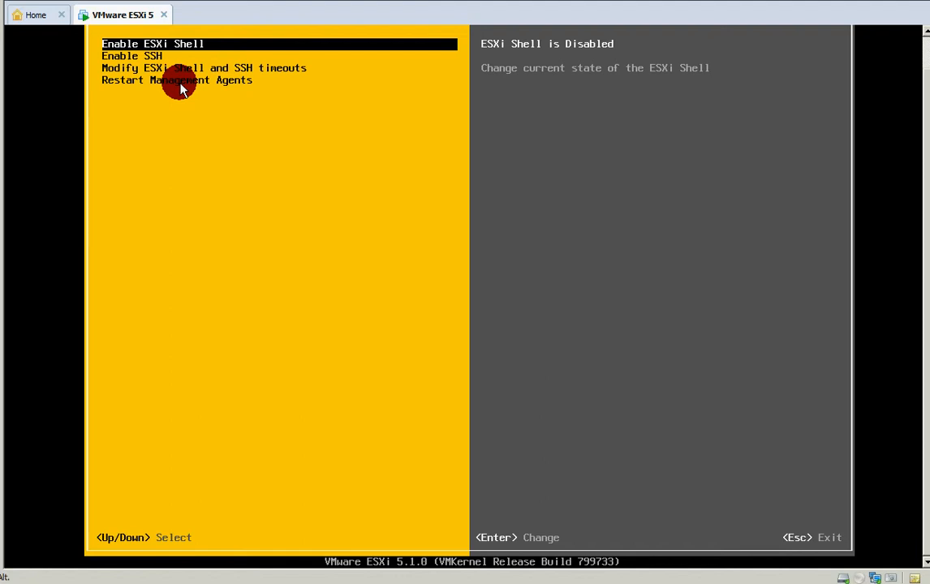
key("Escape")
key("Down")
key("Down")
key("Down")
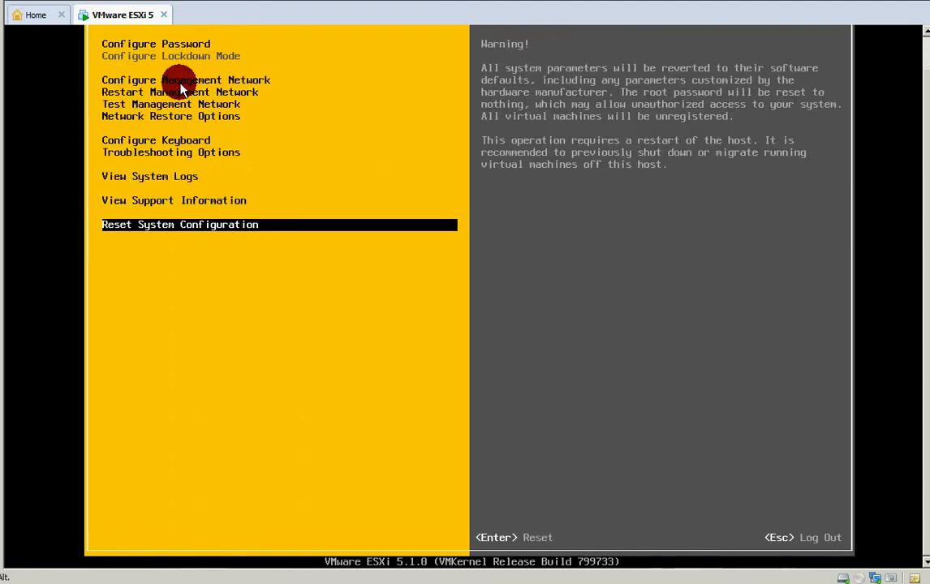
key("Escape")
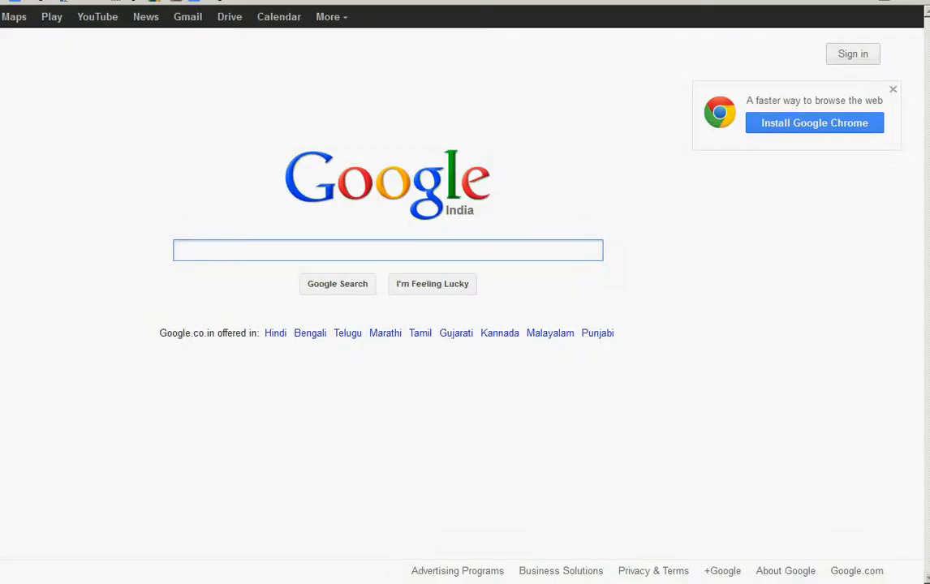
key("ctrl+l")
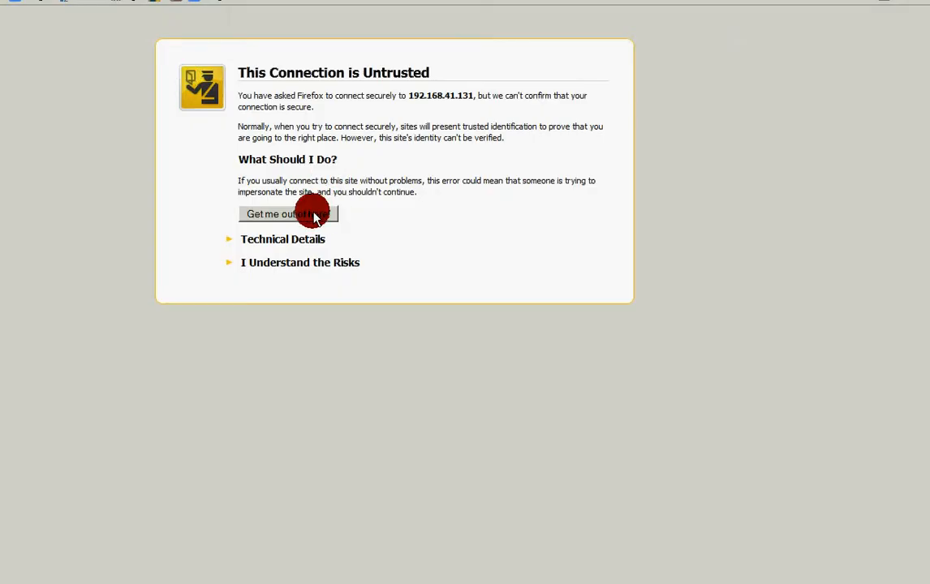
left_click(276, 264)
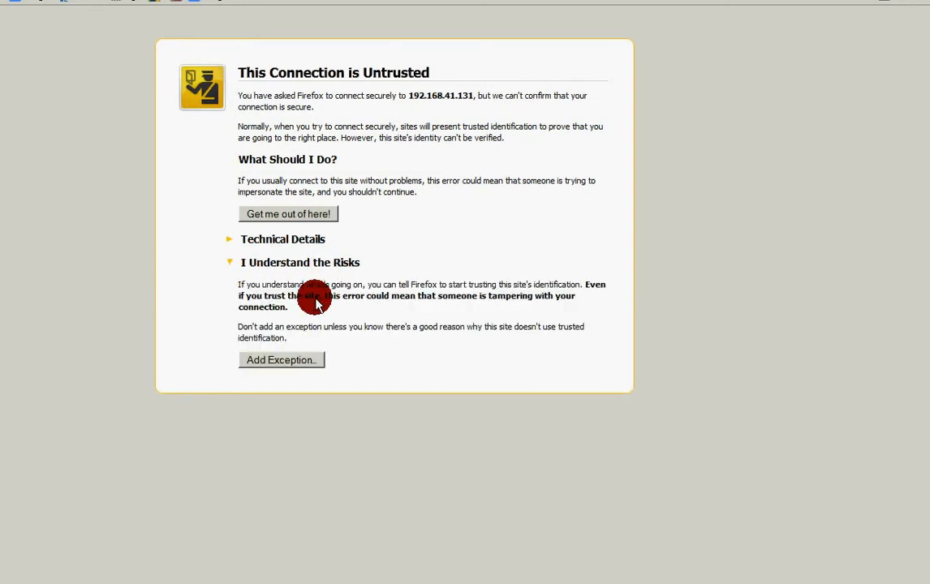
left_click(291, 365)
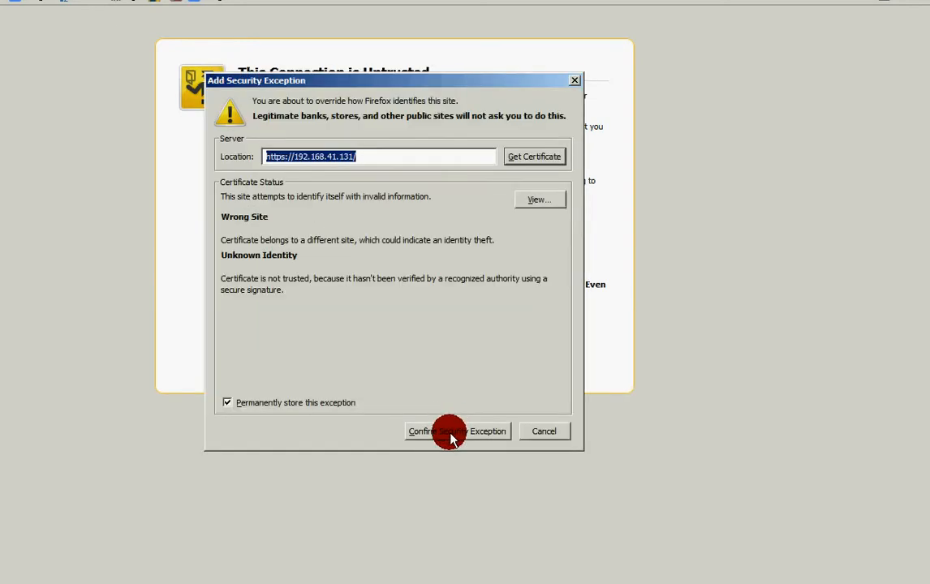
left_click(451, 434)
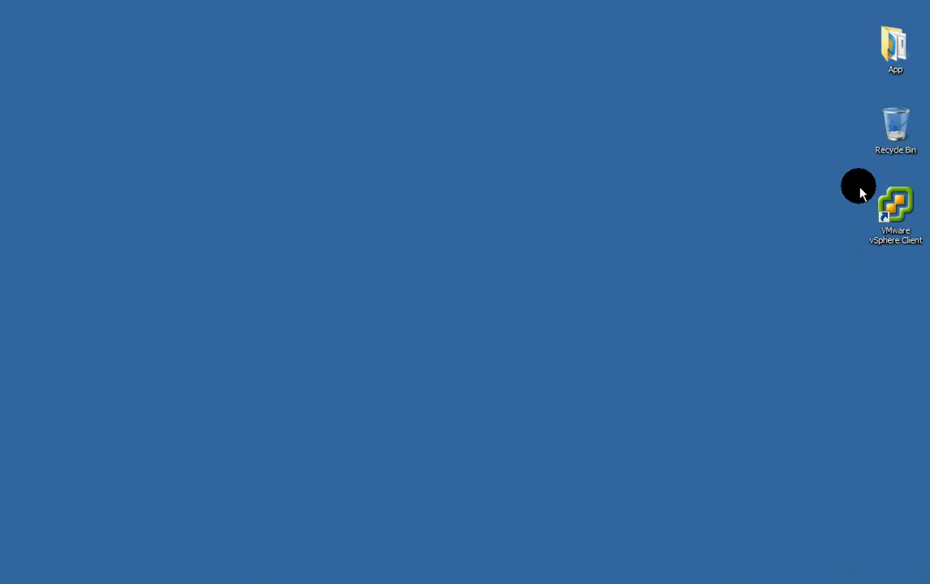
Log in to 192.168.41.131 in VMware vSphere Client as root with the account password, ignoring the certificate warning and dismissing the evaluation notice
double_click(896, 212)
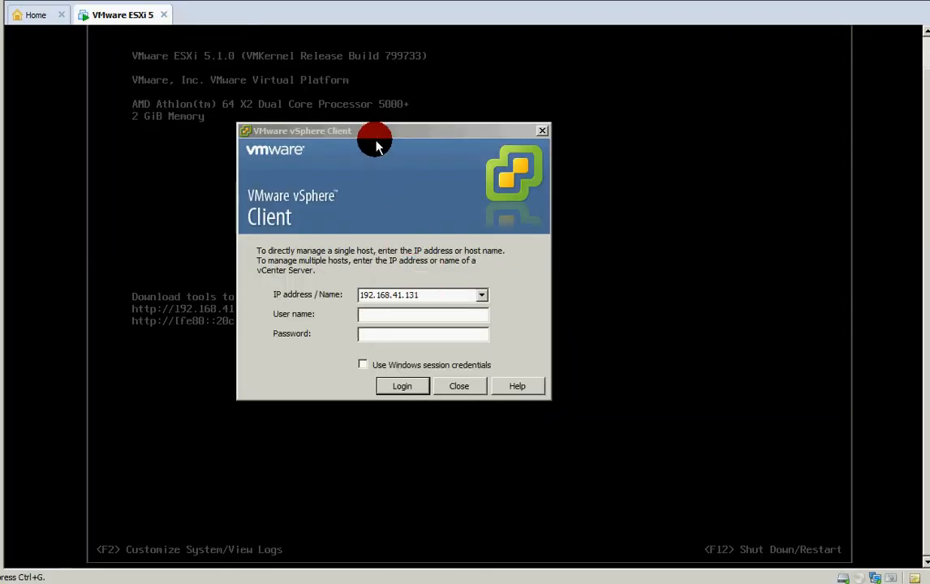
left_click_drag(376, 134, 405, 146)
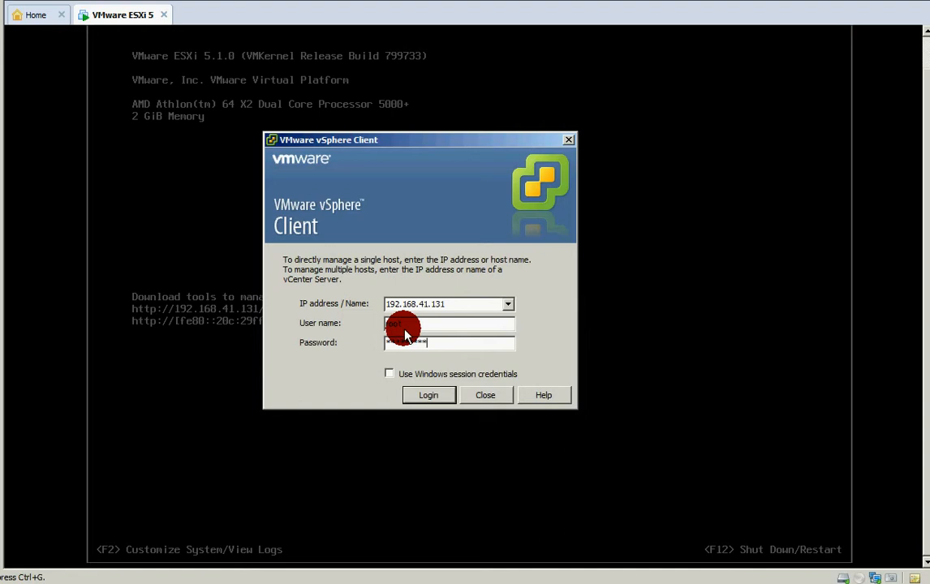
left_click(422, 396)
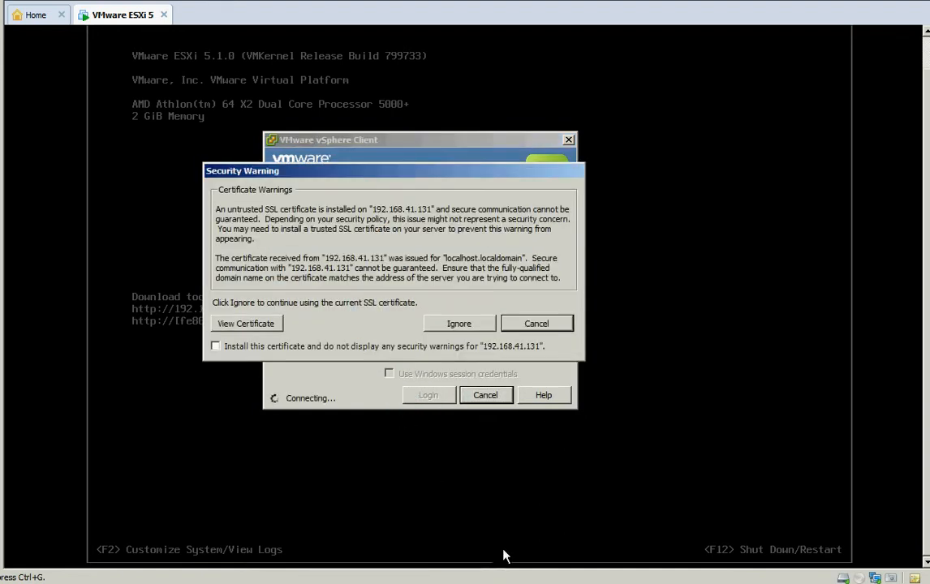
left_click(475, 583)
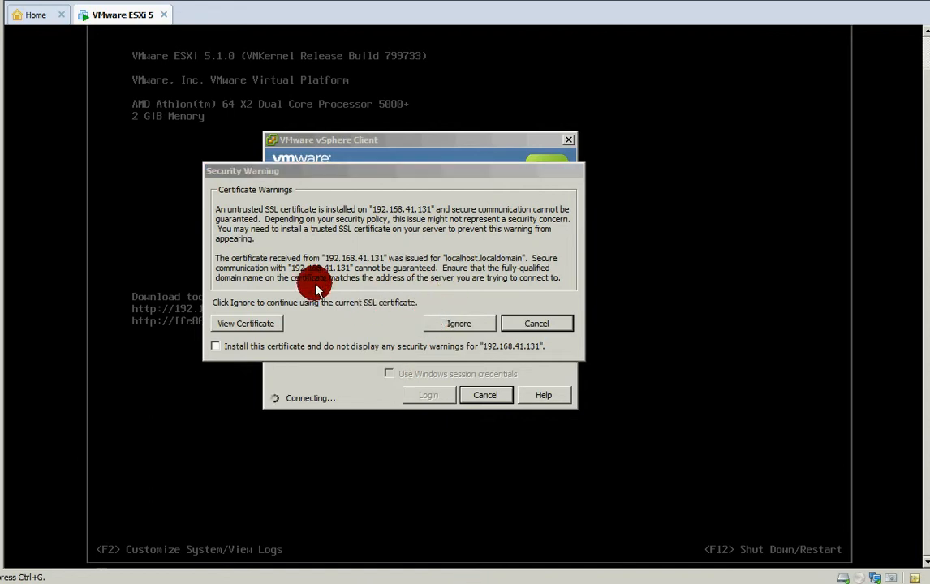
left_click(466, 324)
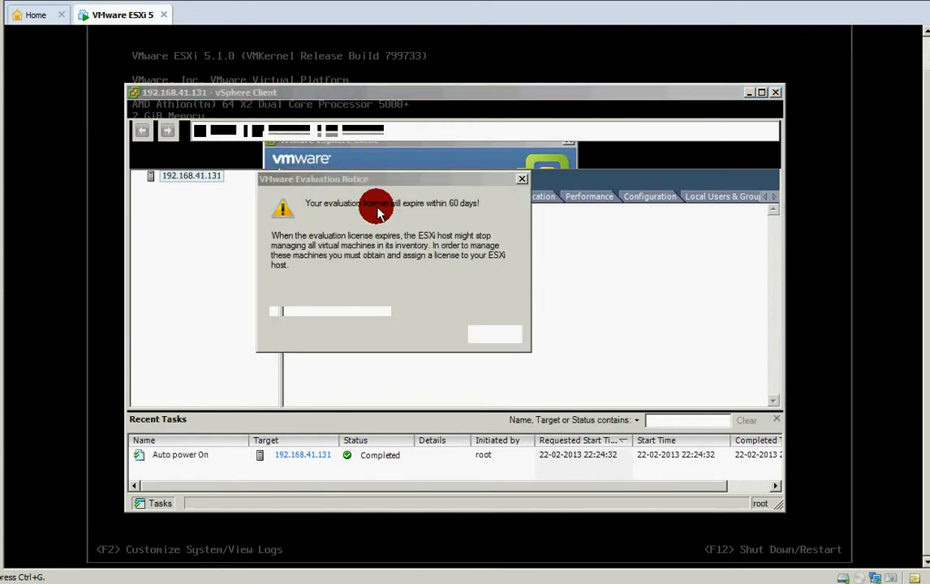
left_click_drag(373, 188, 397, 189)
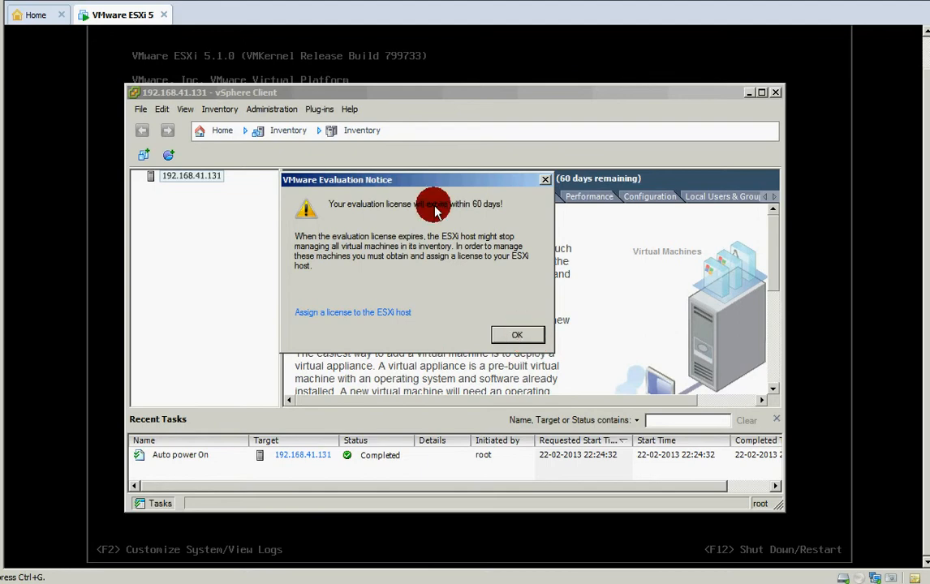
left_click(518, 335)
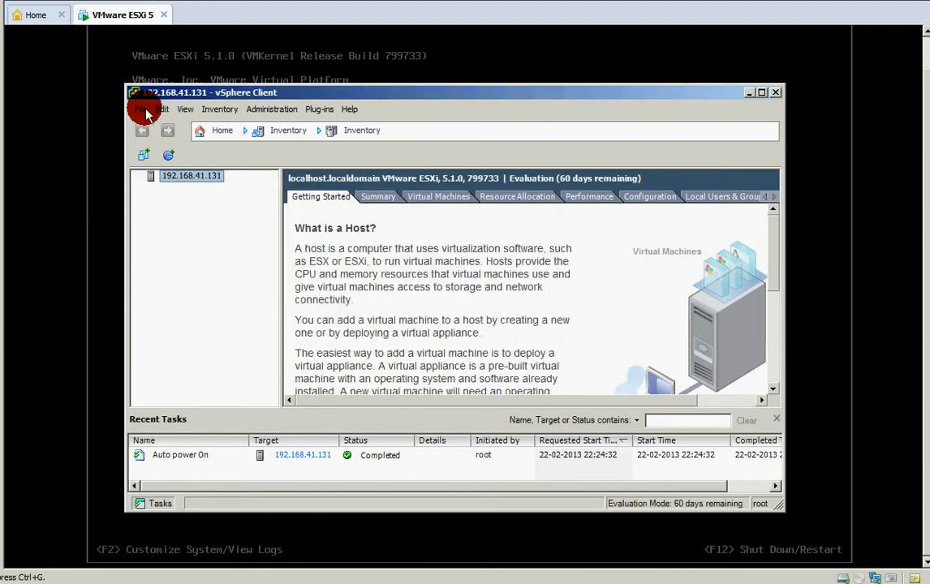
Start creating a new virtual machine on the host 192.168.41.131 with the Custom configuration
left_click_drag(390, 91, 375, 46)
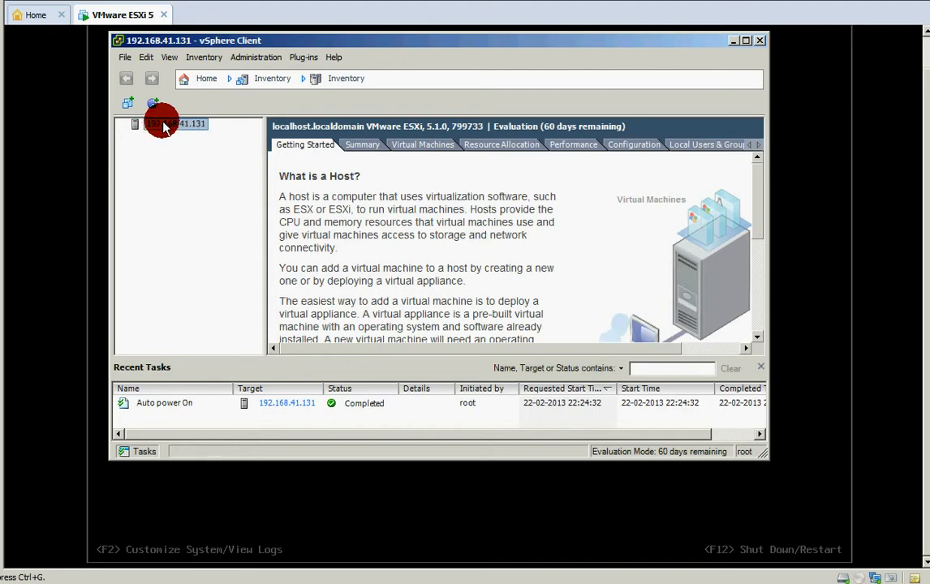
right_click(163, 127)
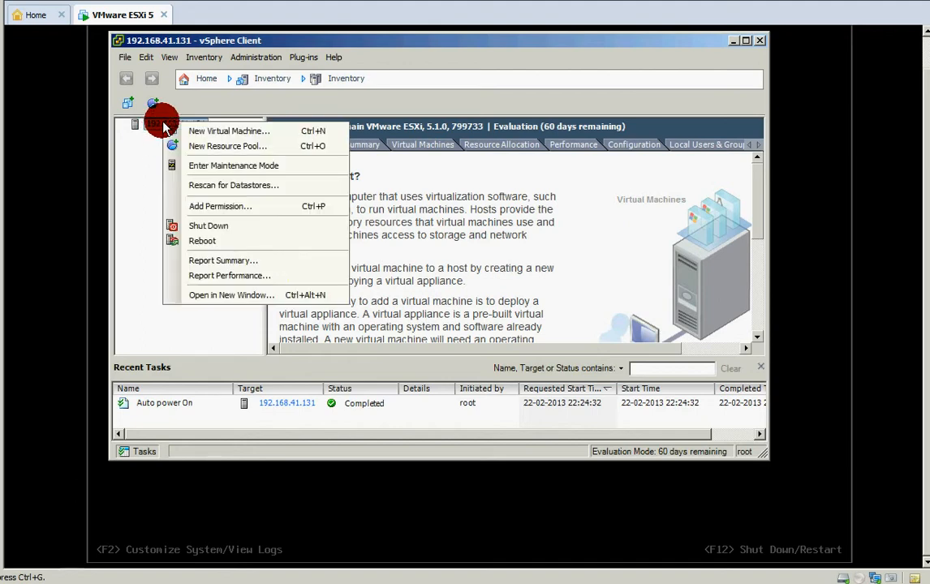
left_click(234, 137)
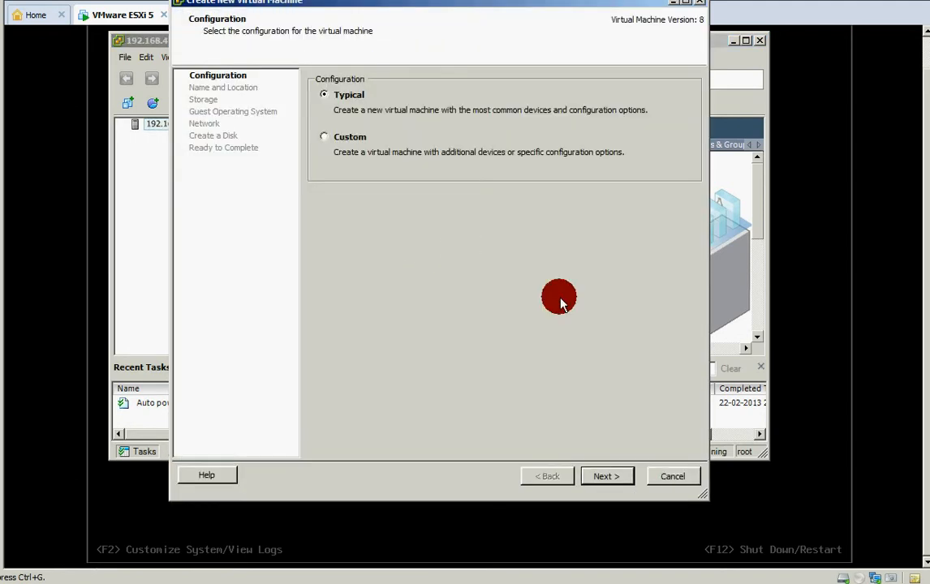
left_click(349, 138)
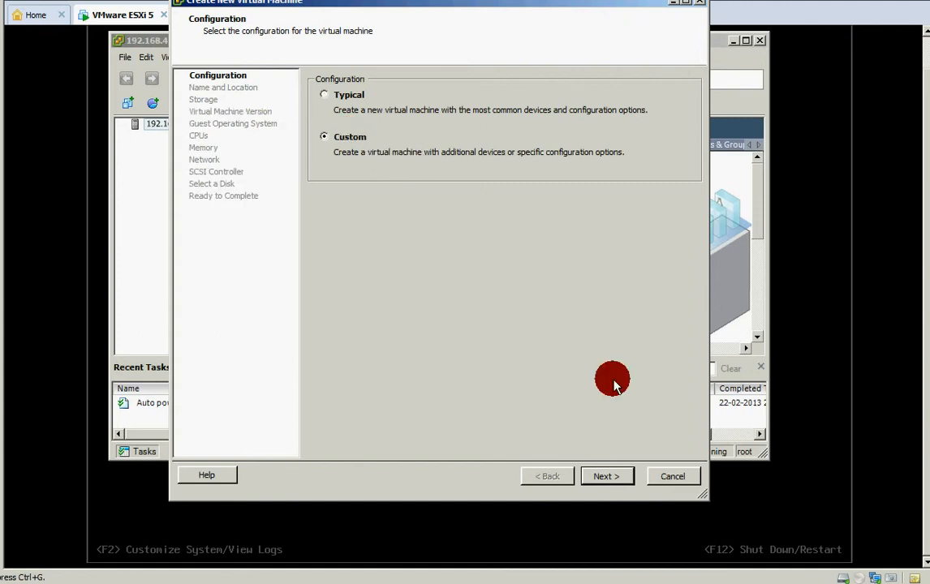
left_click(600, 477)
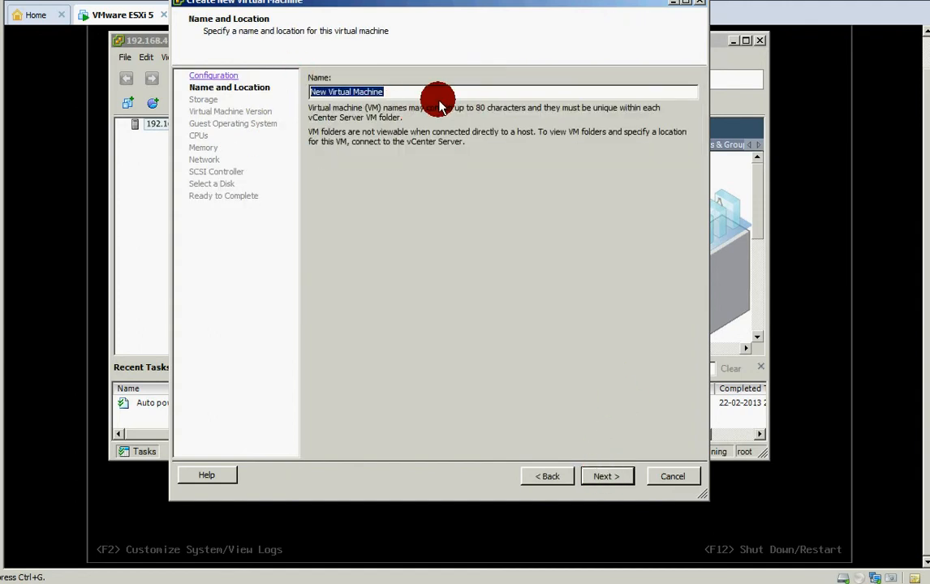
Accept the name New Virtual Machine, the destination storage datastore1 and Virtual Machine Version 8
left_click(597, 475)
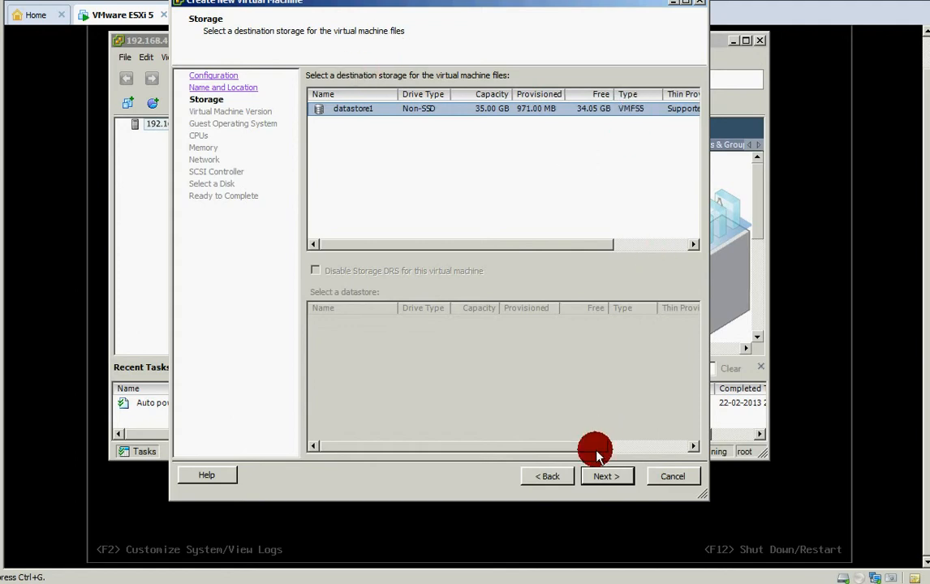
left_click(605, 477)
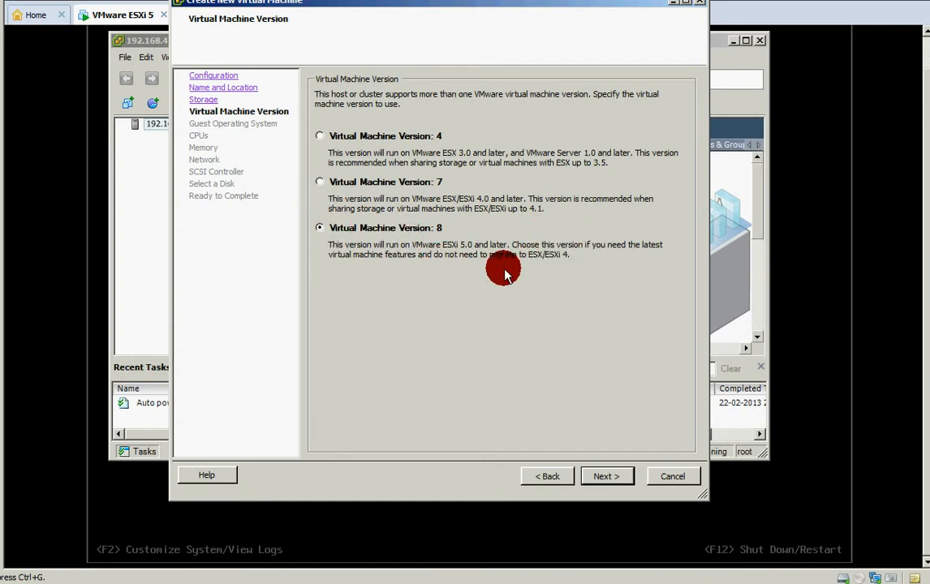
left_click(603, 478)
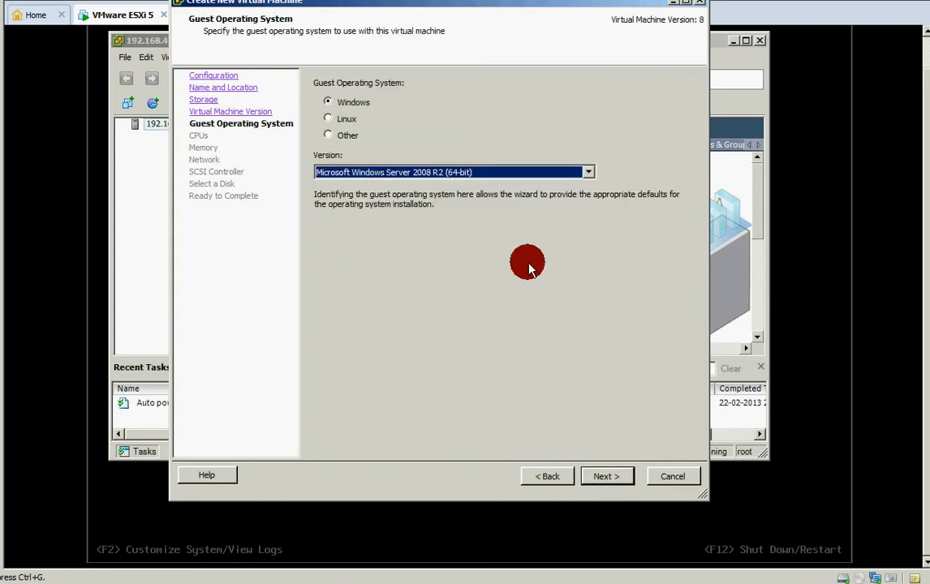
Review the Windows guest versions and keep Microsoft Windows Server 2008 R2 (64-bit) as the guest operating system
left_click(484, 173)
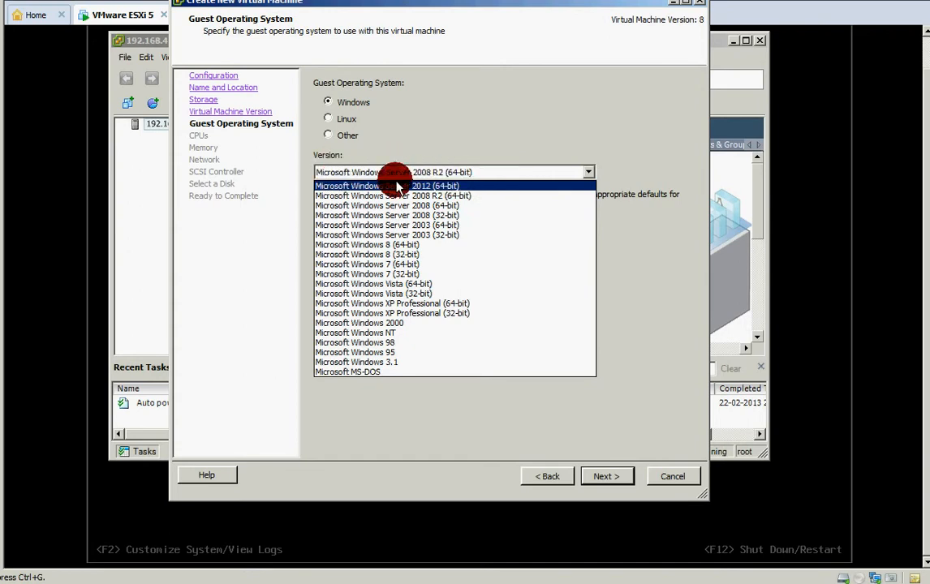
left_click(367, 173)
left_click(607, 476)
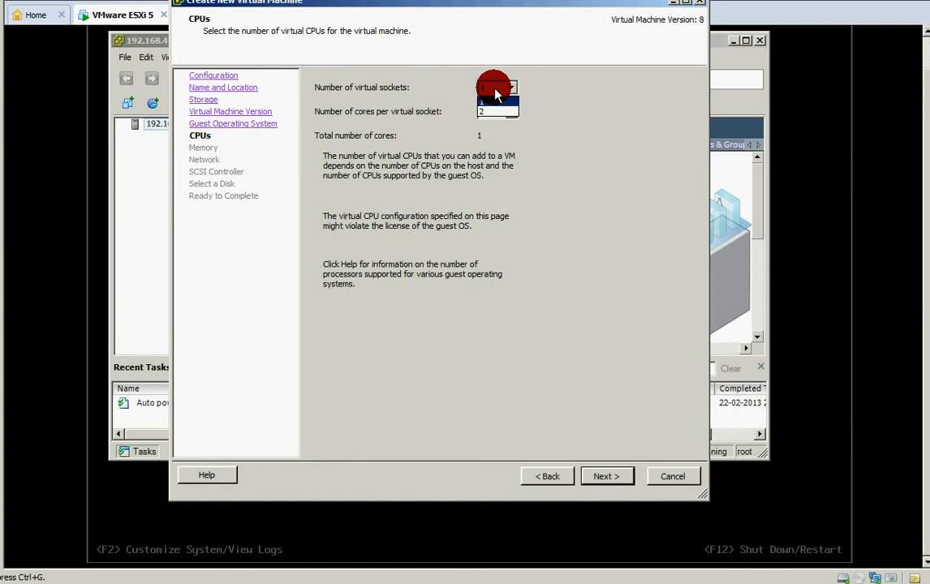
Give the virtual machine 1 virtual socket with 2 cores per socket, and accept a memory size of 4 GB
left_click(495, 99)
left_click(498, 111)
left_click(495, 133)
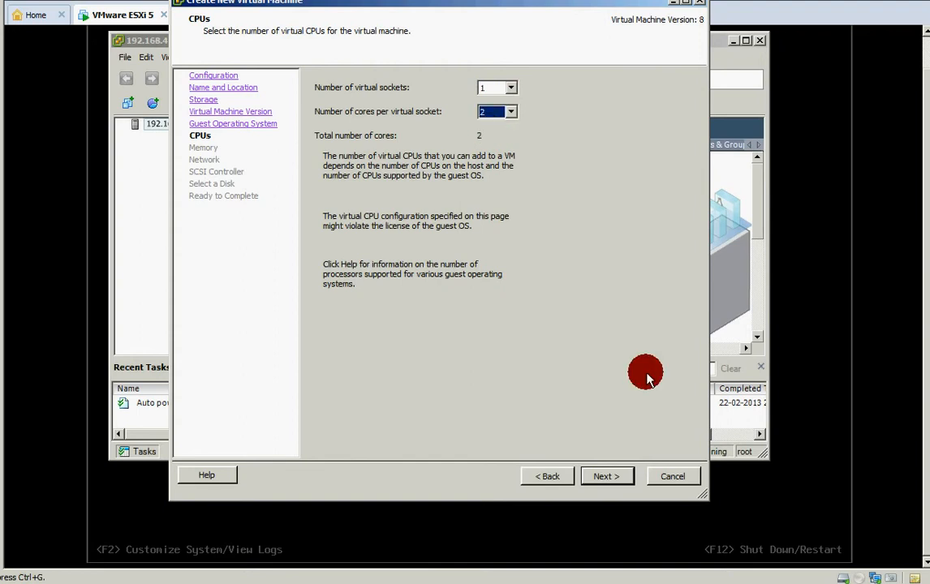
left_click(604, 476)
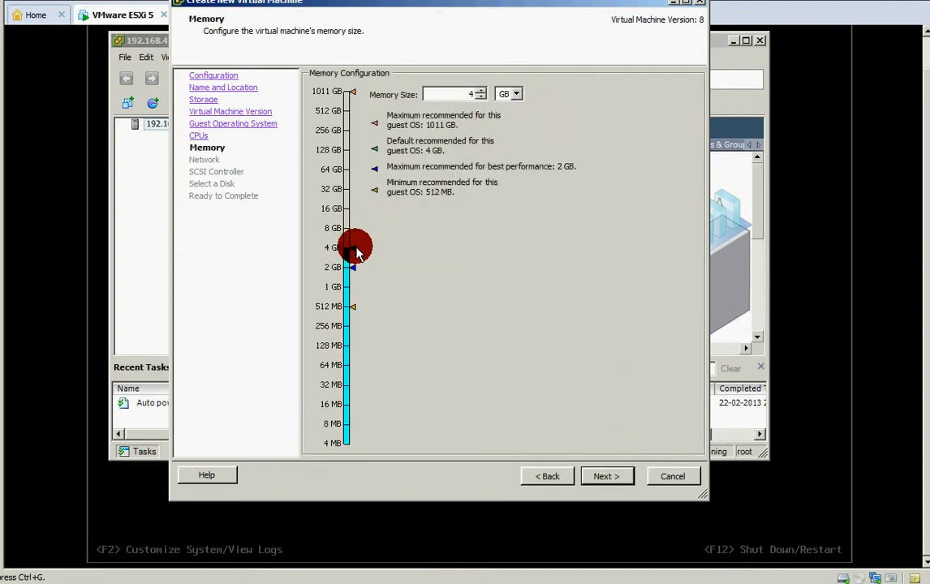
left_click(604, 476)
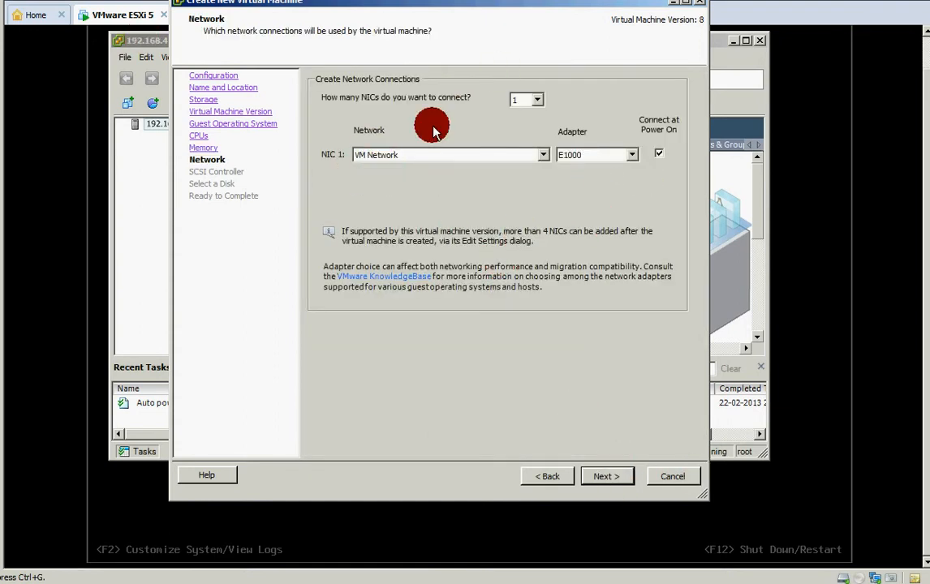
Keep one E1000 NIC on VM Network connected at power on, and accept the LSI Logic SAS SCSI controller
left_click(526, 100)
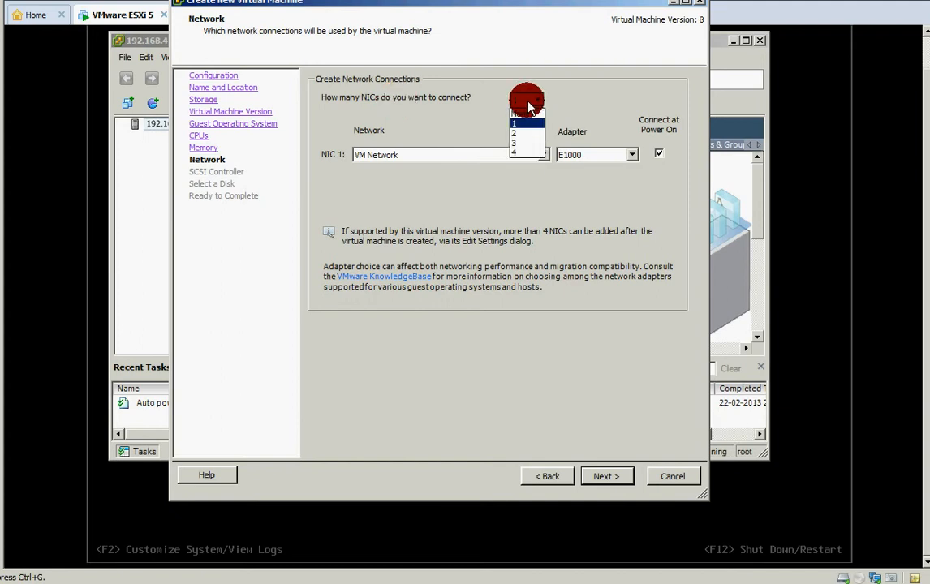
left_click(527, 105)
left_click(625, 480)
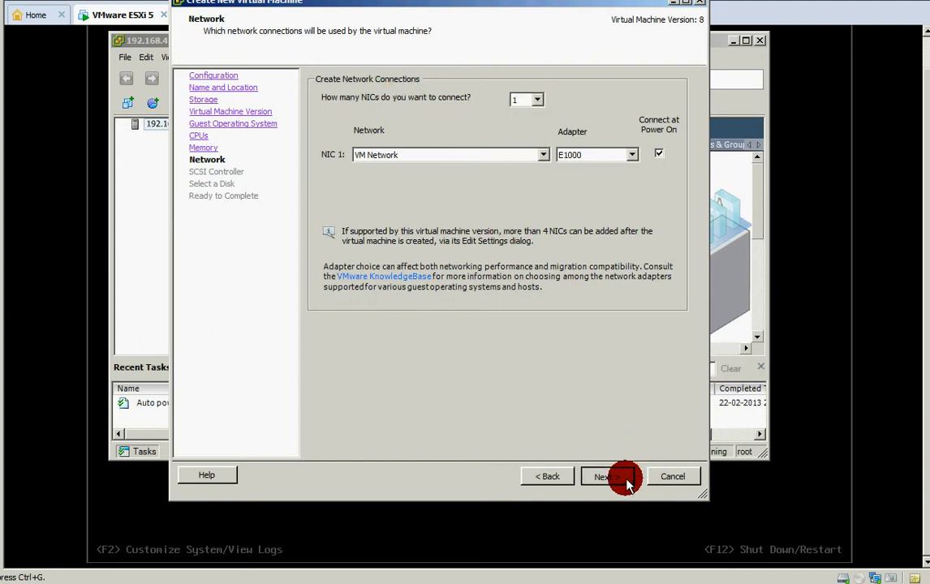
left_click_drag(416, 10, 438, 30)
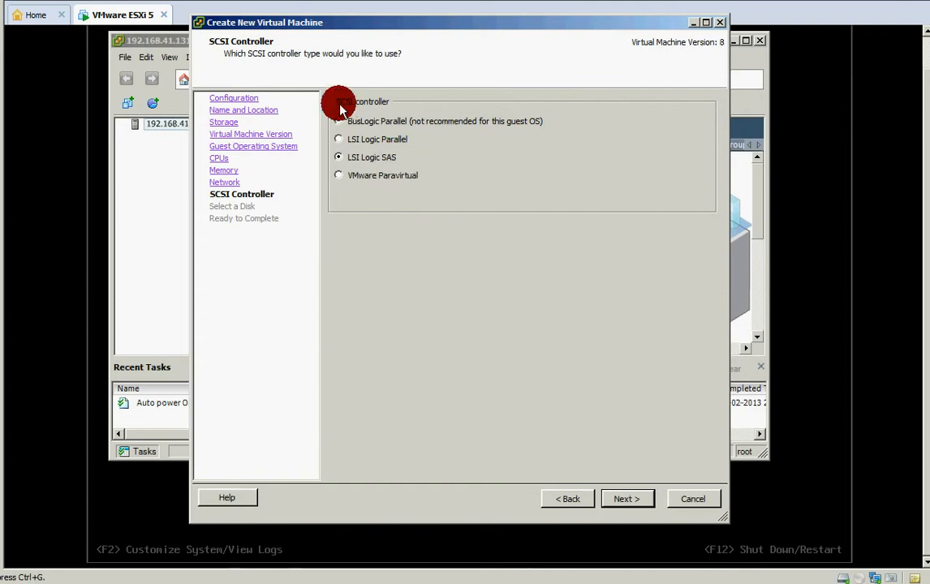
left_click(629, 497)
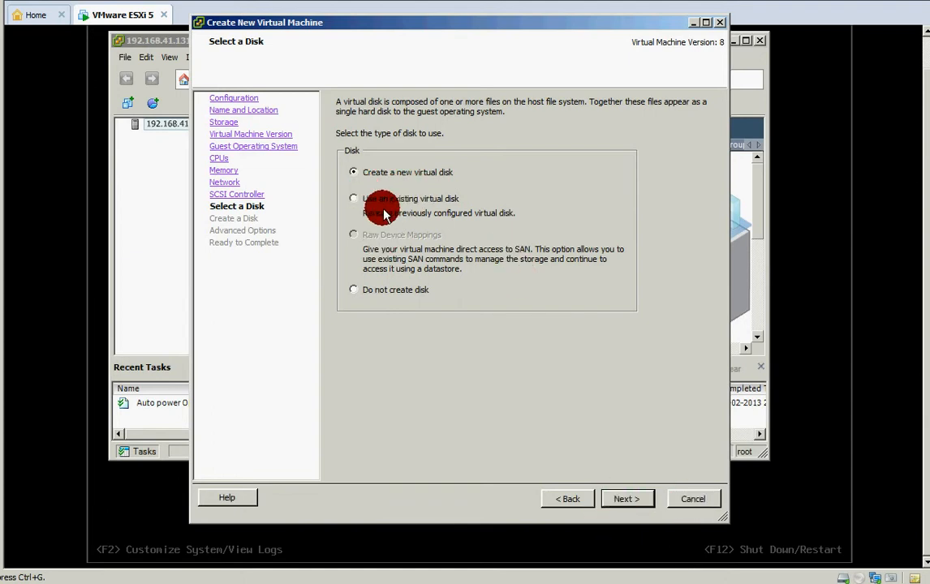
Create a new 20 GB Thick Provision Lazy Zeroed disk on SCSI (0:0), stored with the virtual machine, and finish the wizard
left_click(610, 497)
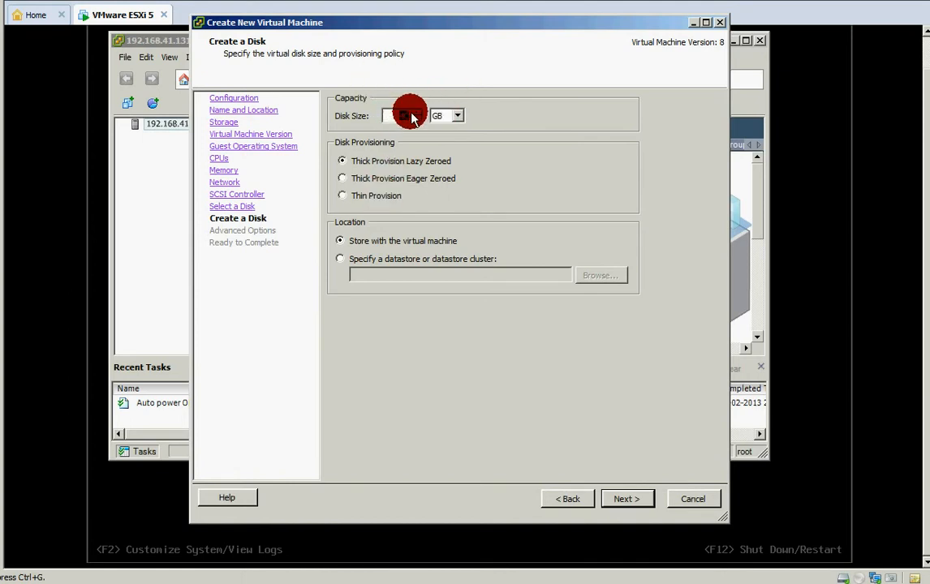
type("20")
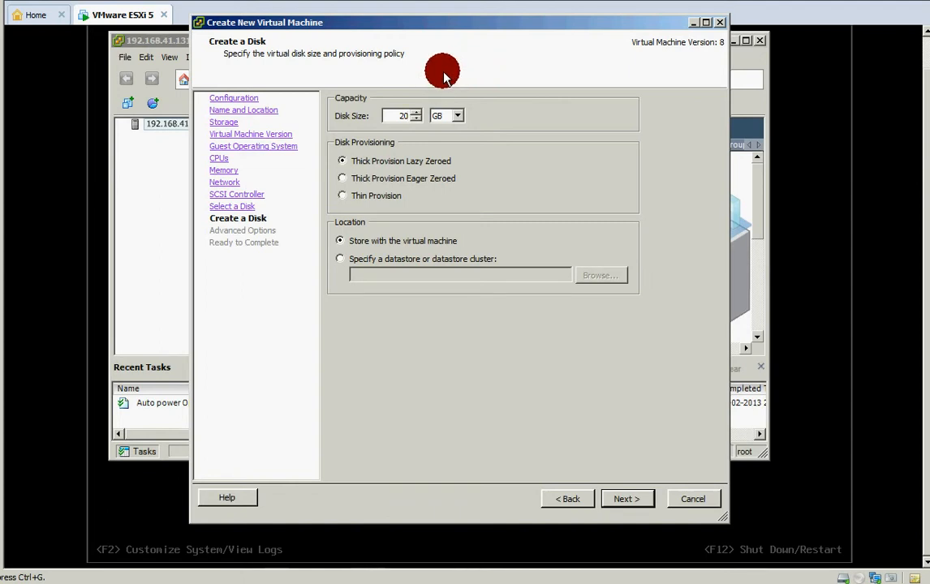
left_click(620, 500)
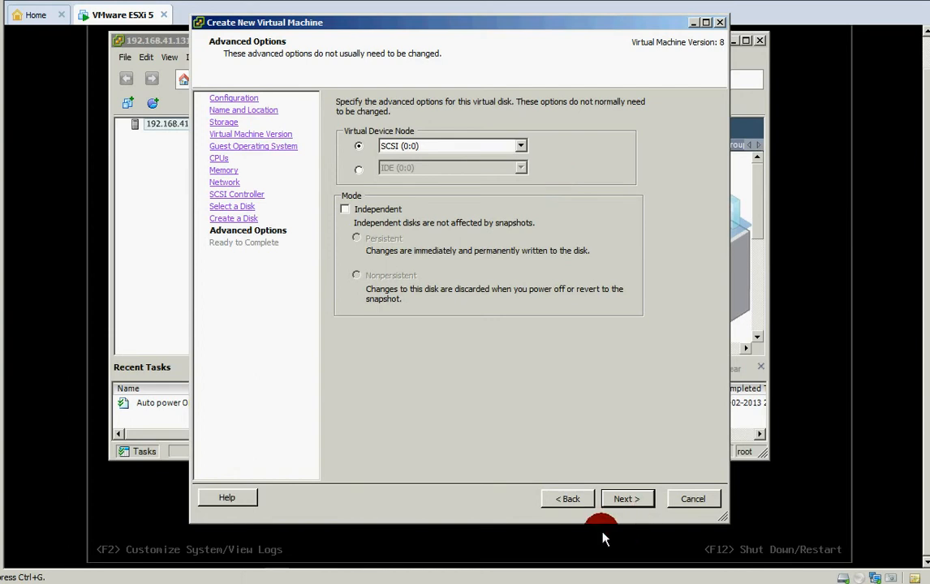
left_click(625, 500)
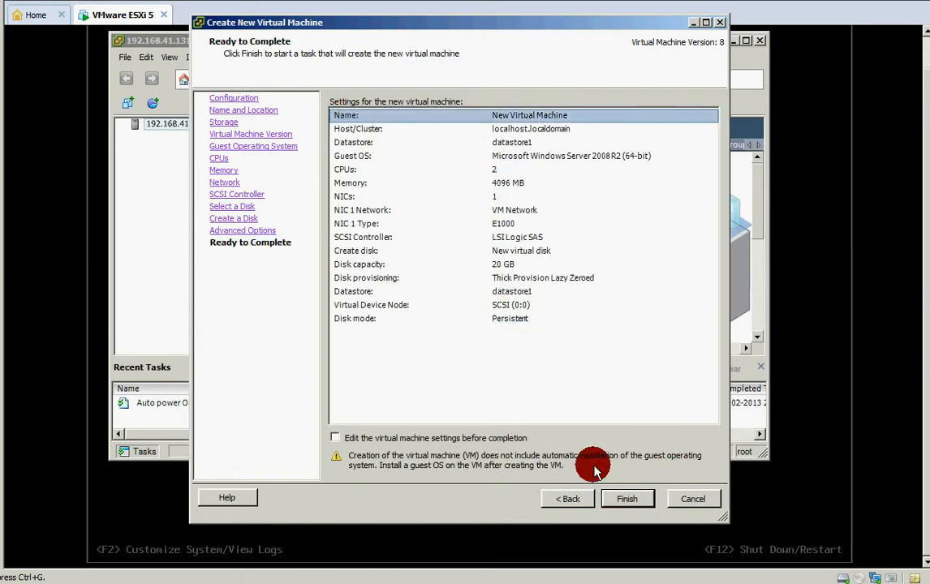
left_click(624, 500)
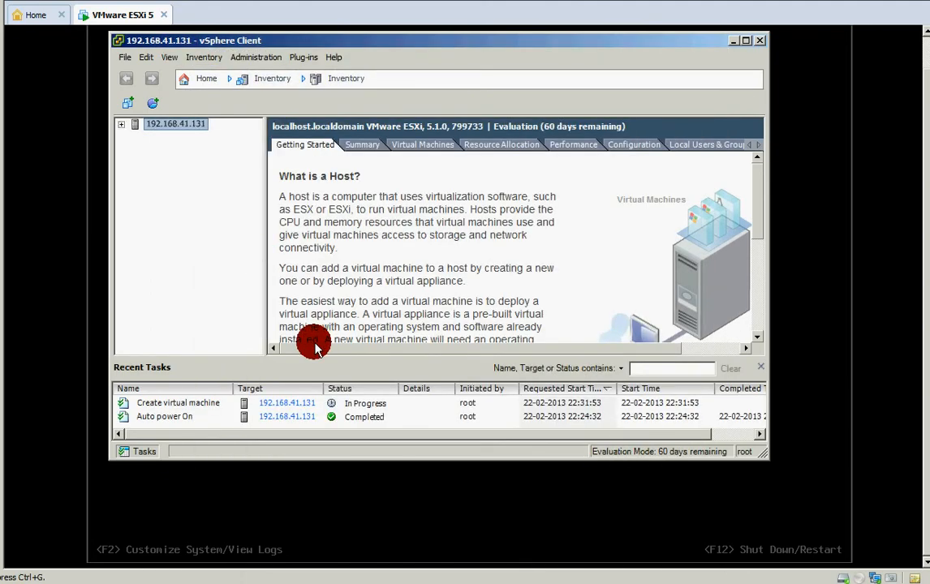
Check the Create virtual machine entry in the recent tasks, and close the vSphere Client
left_click(169, 405)
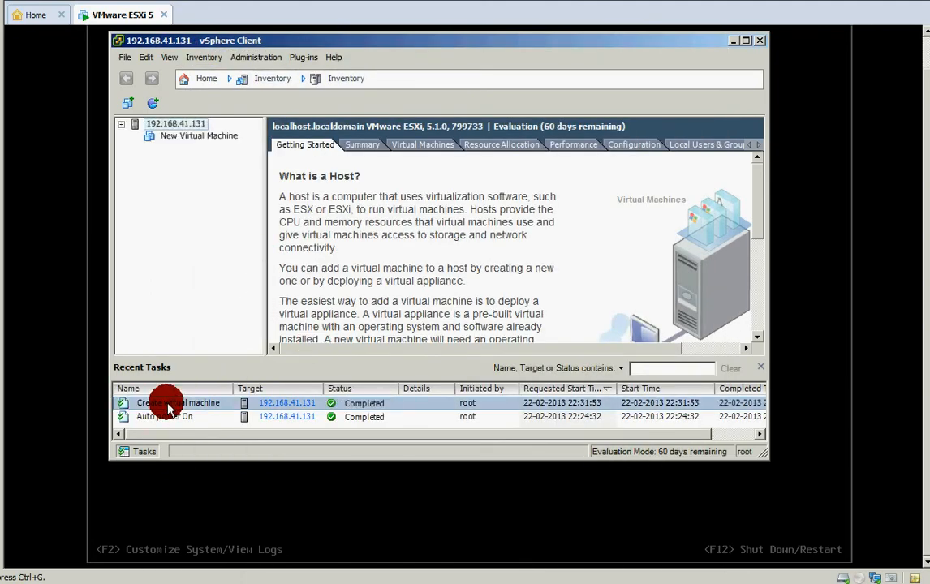
right_click(169, 406)
left_click(182, 340)
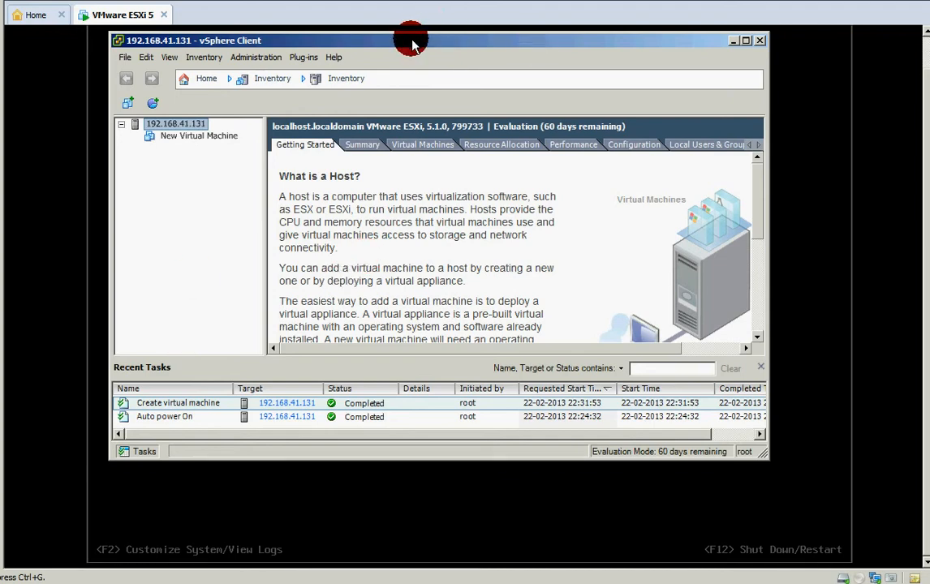
left_click_drag(412, 45, 426, 73)
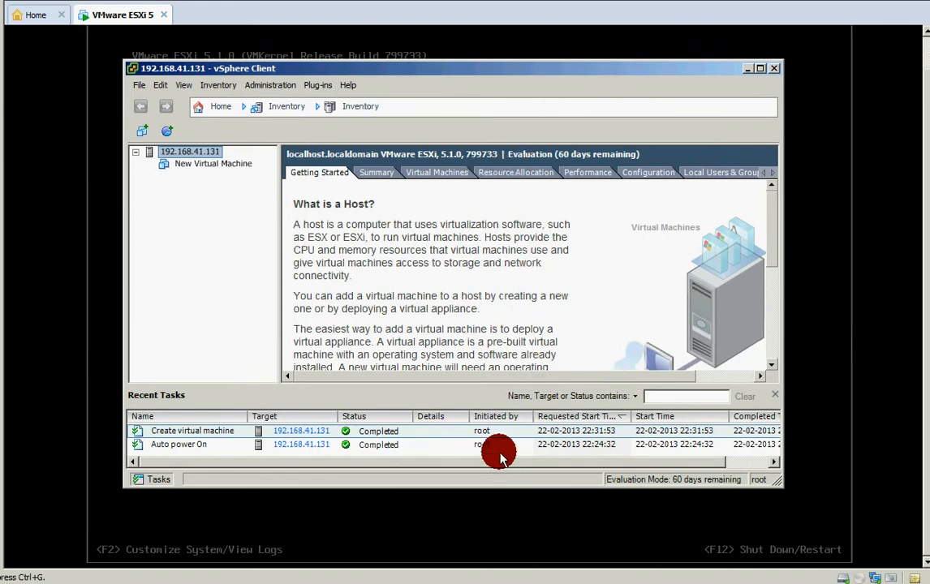
left_click(773, 73)
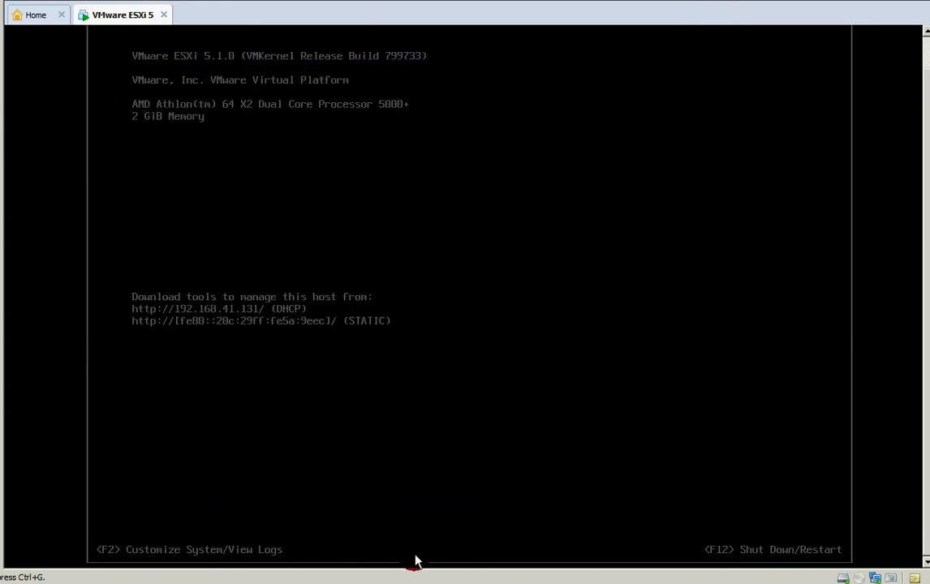